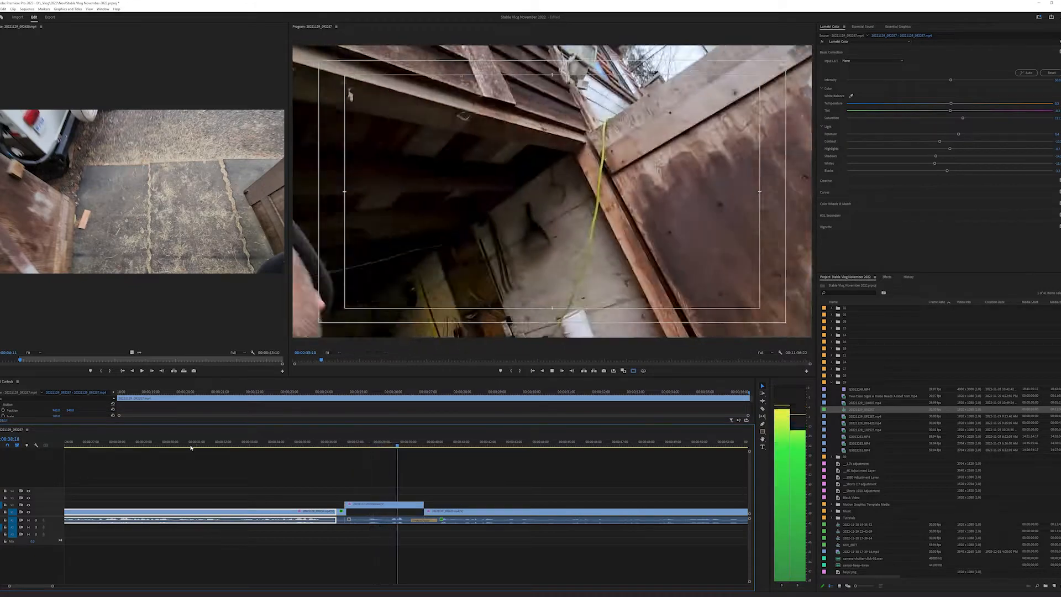
# Step: Stop playback and move the sequence playhead back to 00:00:33:24, ahead of the transition between the two clips
pyautogui.press('space')
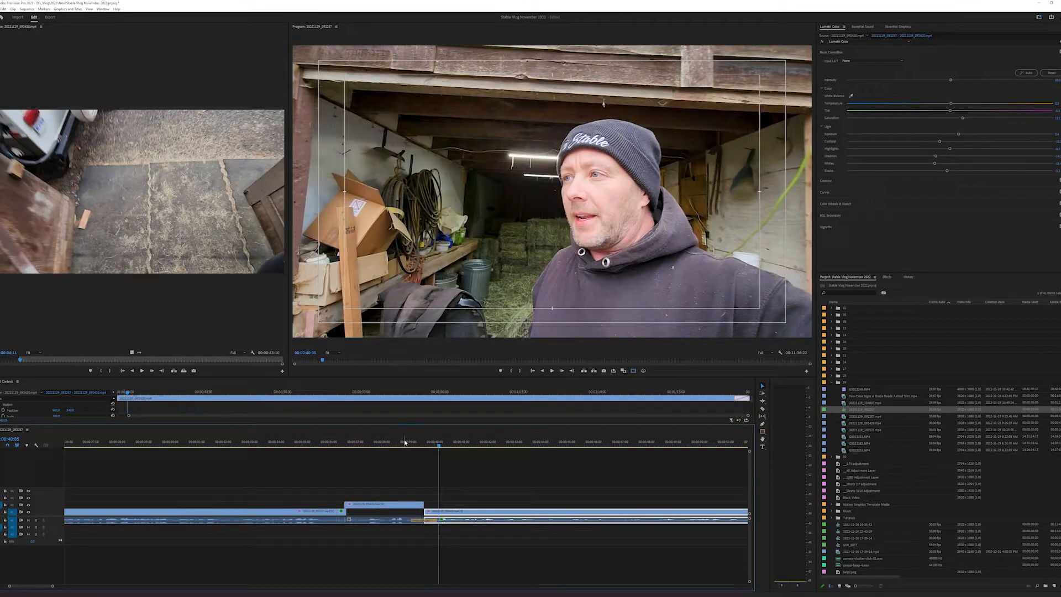
pyautogui.click(279, 442)
pyautogui.moveTo(279, 442); pyautogui.dragTo(271, 466)
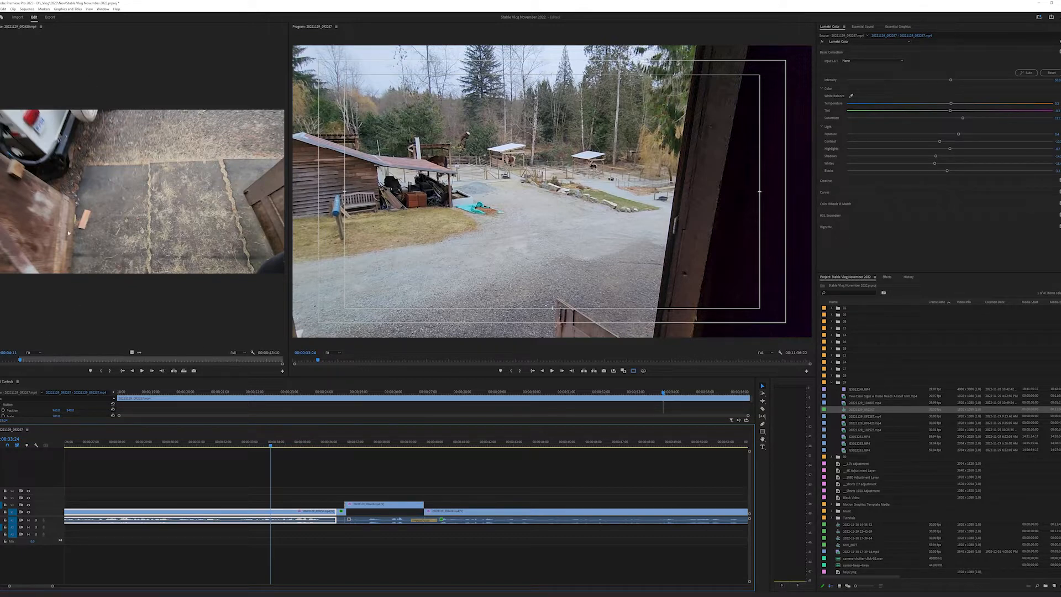
# Step: Open clip 20221129_092257.mp4 in the Source Monitor, widen that monitor, and scrub through the end of the clip
pyautogui.click(43, 25)
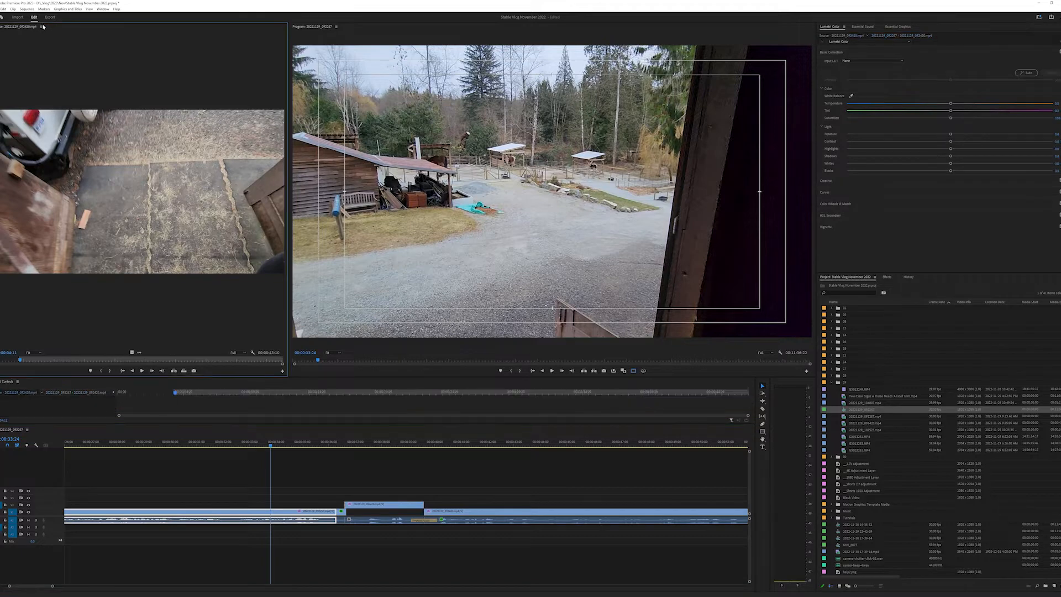
pyautogui.click(43, 25)
pyautogui.click(78, 69)
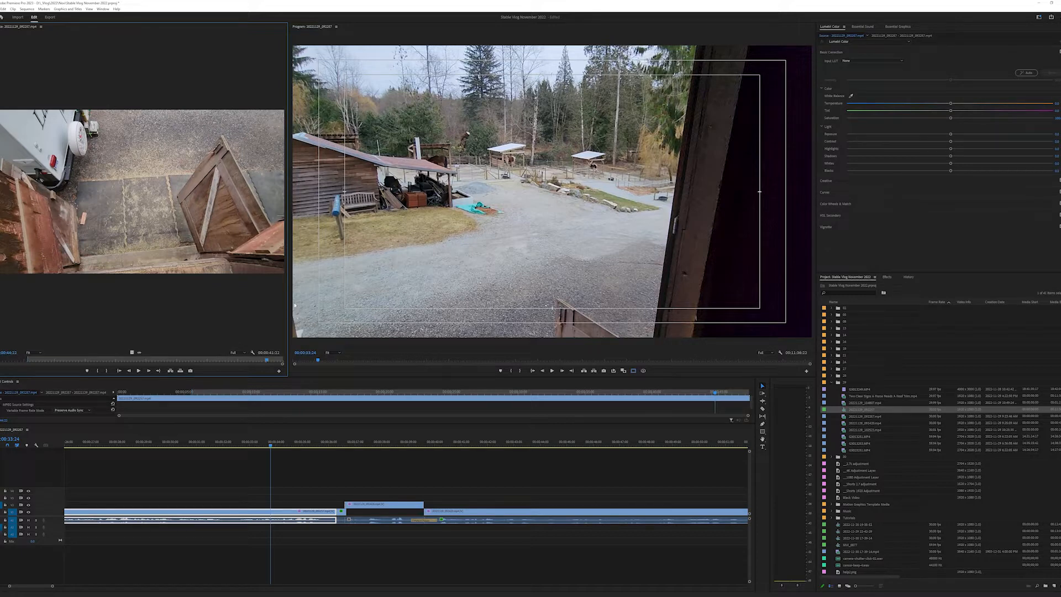
pyautogui.moveTo(288, 295); pyautogui.dragTo(499, 307)
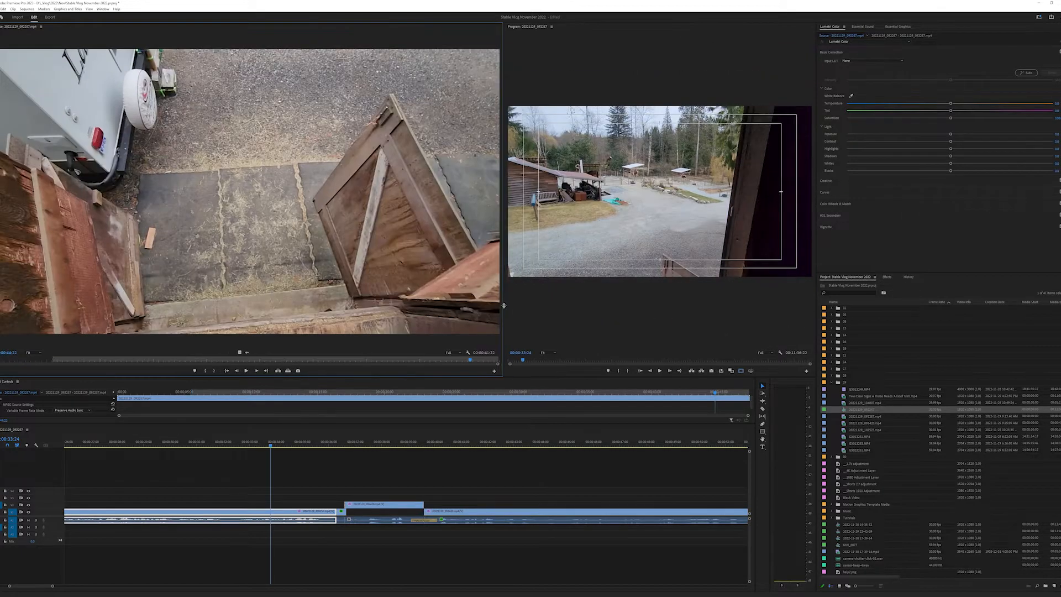
pyautogui.moveTo(468, 360)
pyautogui.mouseDown()
pyautogui.moveTo(396, 358)
pyautogui.moveTo(489, 363)
pyautogui.moveTo(420, 352)
pyautogui.moveTo(477, 353)
pyautogui.mouseUp()
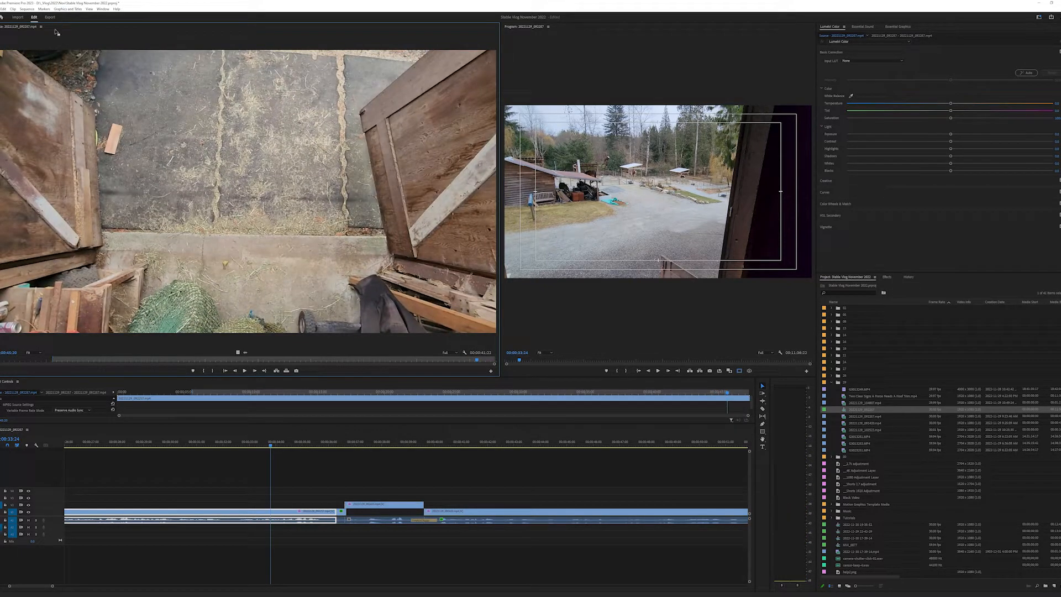
# Step: Open the second clip in the Source Monitor, scrub its opening to 00:00:04:19, and widen the Program Monitor
pyautogui.click(53, 76)
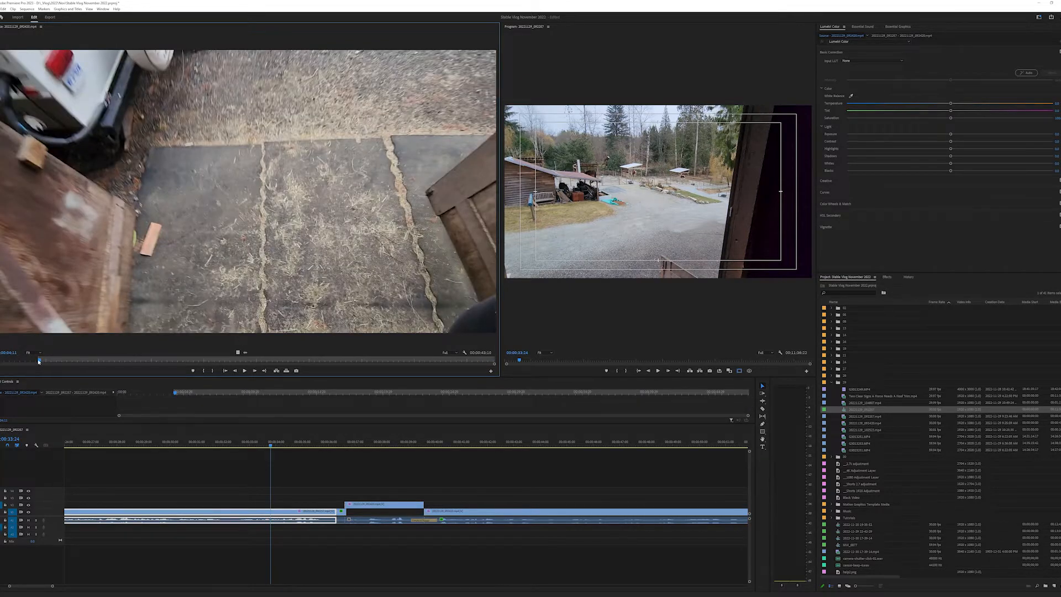
pyautogui.moveTo(31, 362)
pyautogui.mouseDown()
pyautogui.moveTo(15, 360)
pyautogui.moveTo(41, 360)
pyautogui.mouseUp()
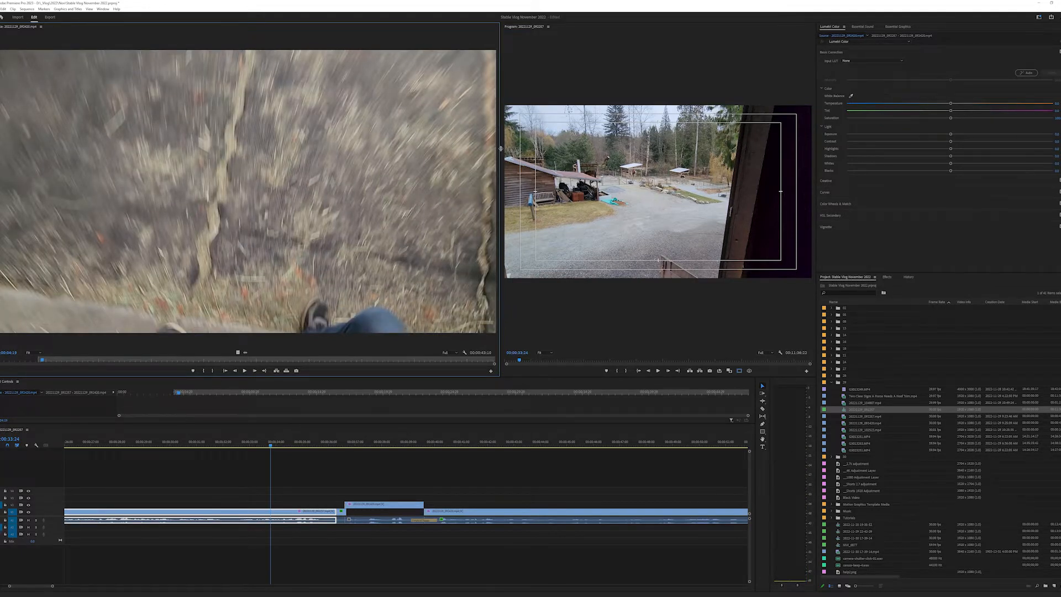
pyautogui.moveTo(501, 148); pyautogui.dragTo(216, 148)
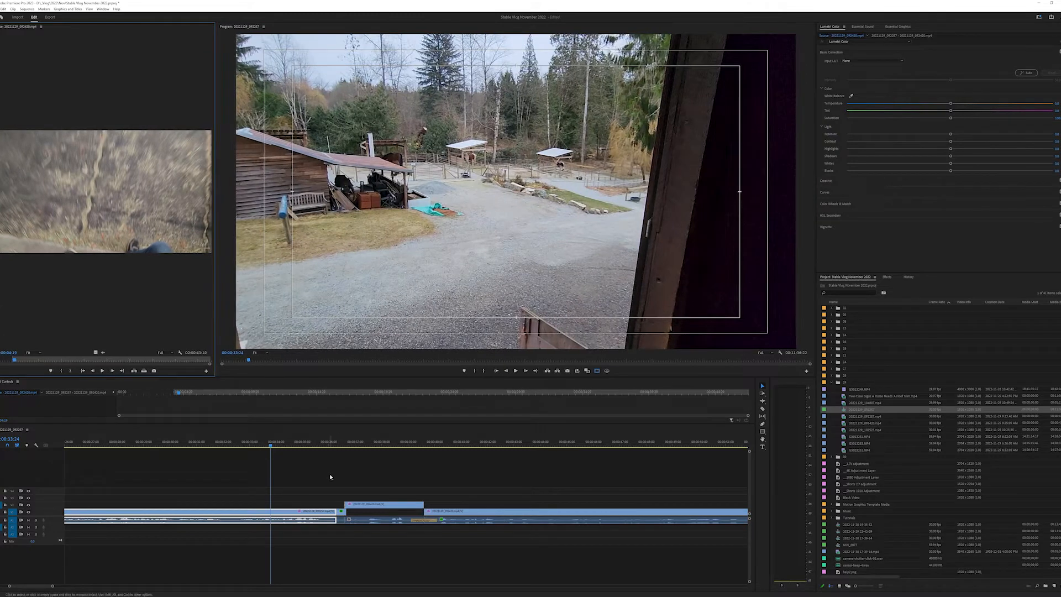
# Step: Scrub through the downward camera move before the cut to 00:00:36:15, with the timeline zoomed in on the transition
pyautogui.moveTo(271, 446); pyautogui.dragTo(281, 452)
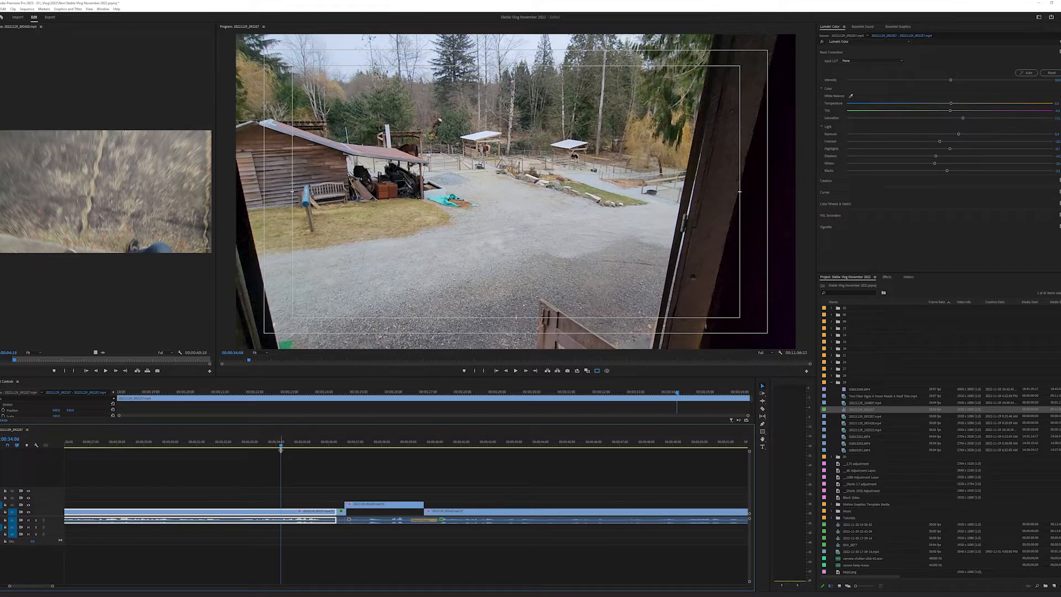
pyautogui.moveTo(281, 445); pyautogui.dragTo(339, 470)
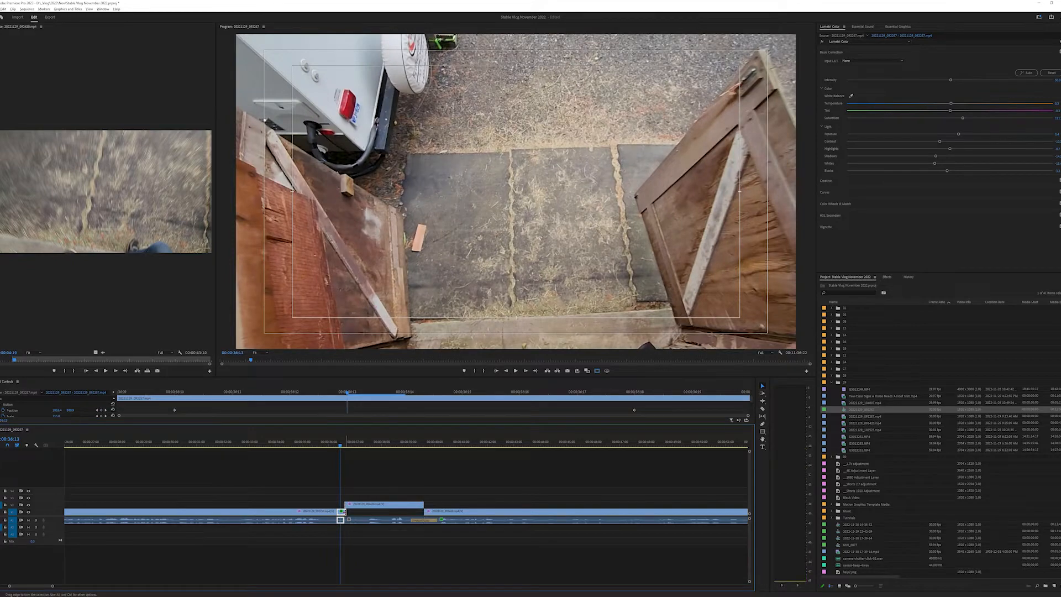
pyautogui.scroll(6, 344, 512)
pyautogui.click(198, 444)
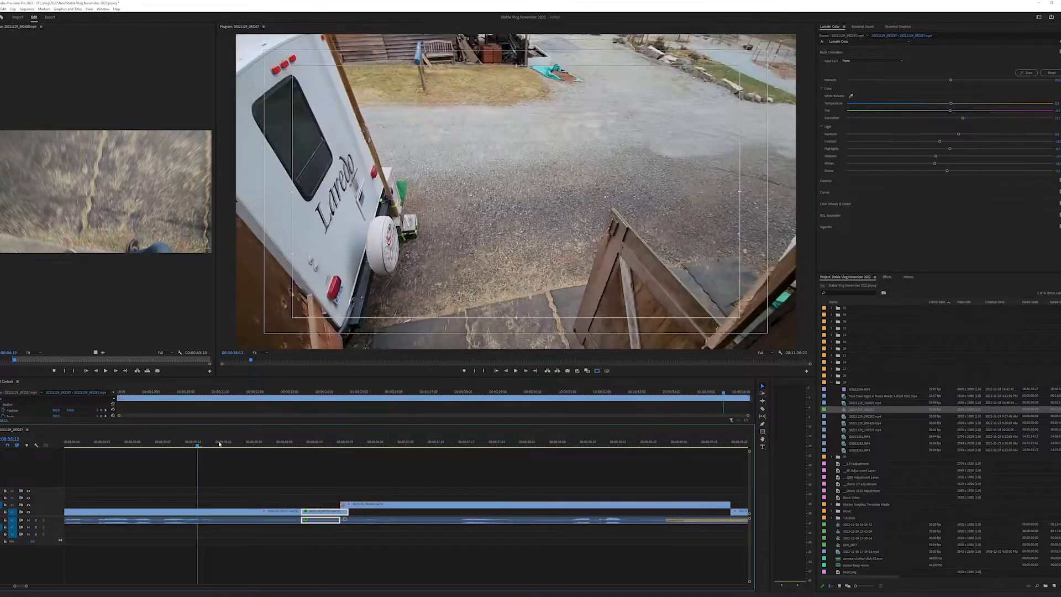
pyautogui.moveTo(220, 443); pyautogui.dragTo(328, 473)
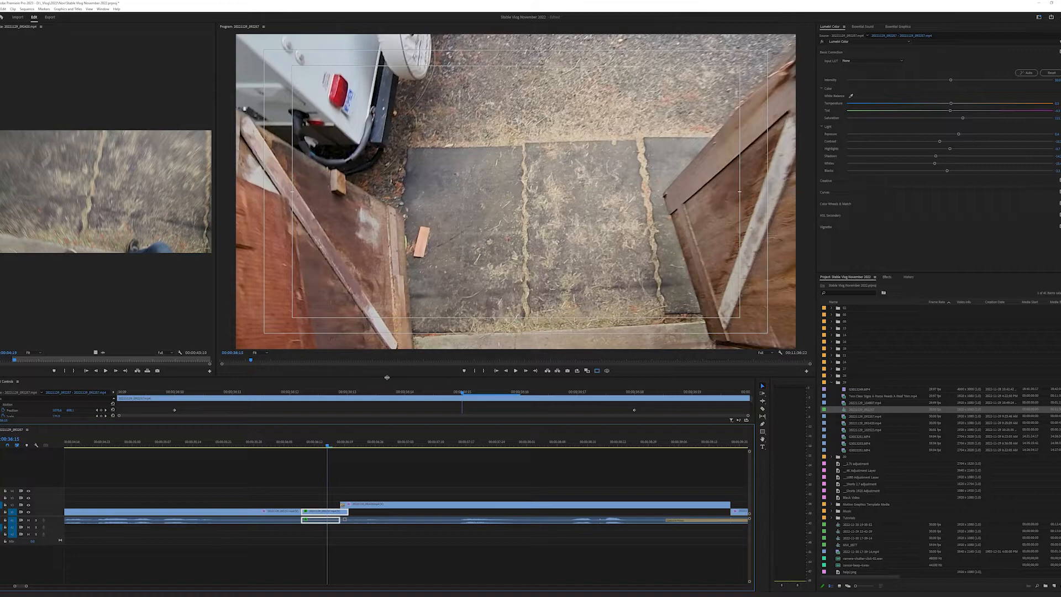
# Step: Enlarge the Effect Controls area and select the starting Position, Scale and Rotation keyframes at 00:00:36:10
pyautogui.moveTo(386, 377); pyautogui.dragTo(372, 288)
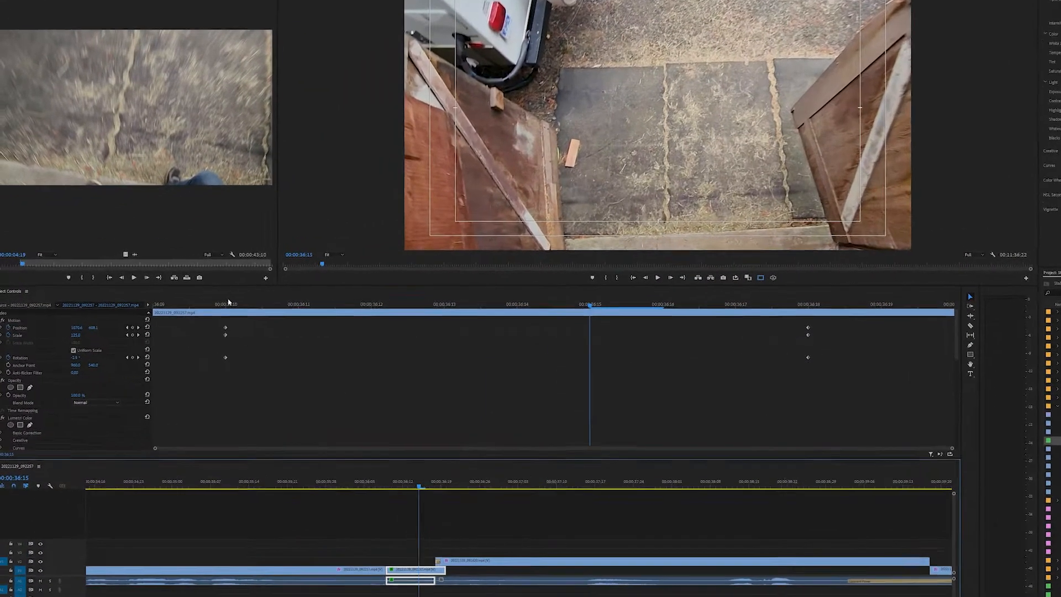
pyautogui.click(177, 301)
pyautogui.moveTo(156, 320); pyautogui.dragTo(195, 372)
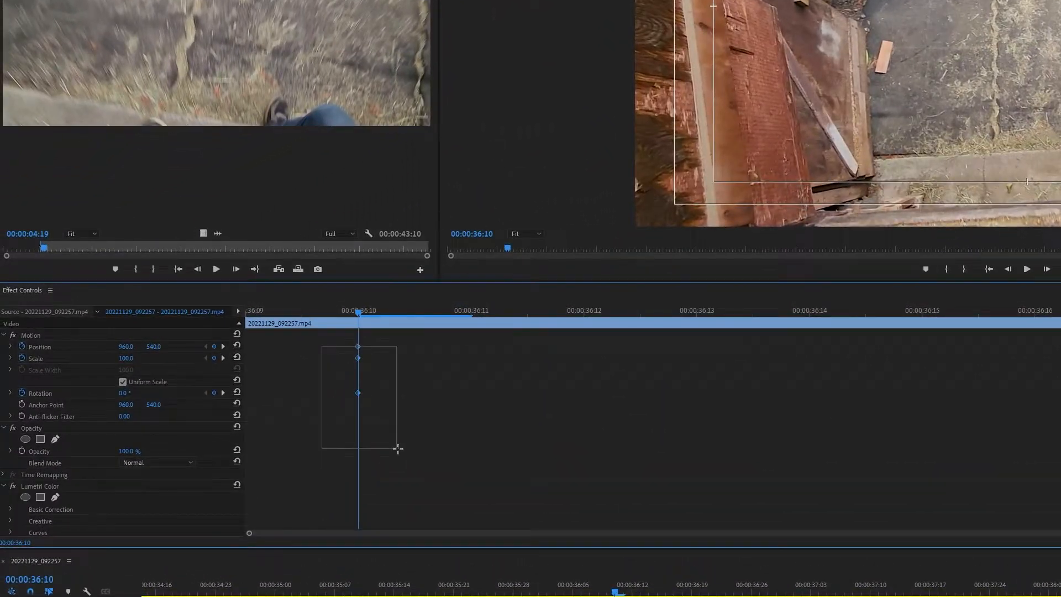
pyautogui.moveTo(398, 448); pyautogui.dragTo(397, 447)
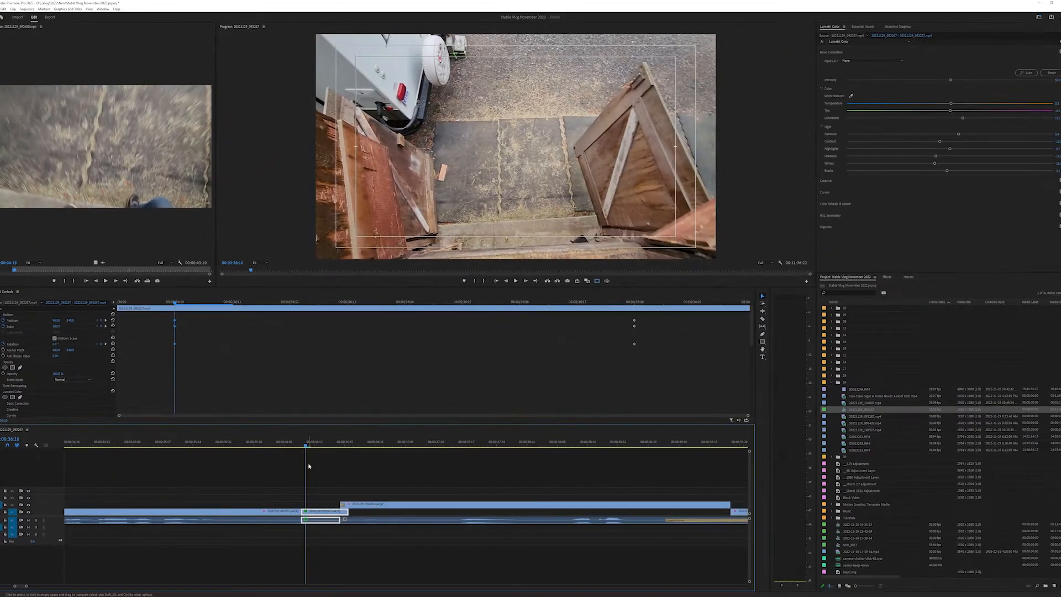
# Step: Scrub between the Motion keyframes at 00:00:36:10 and 00:00:36:18 to examine how position, scale and rotation change
pyautogui.click(311, 448)
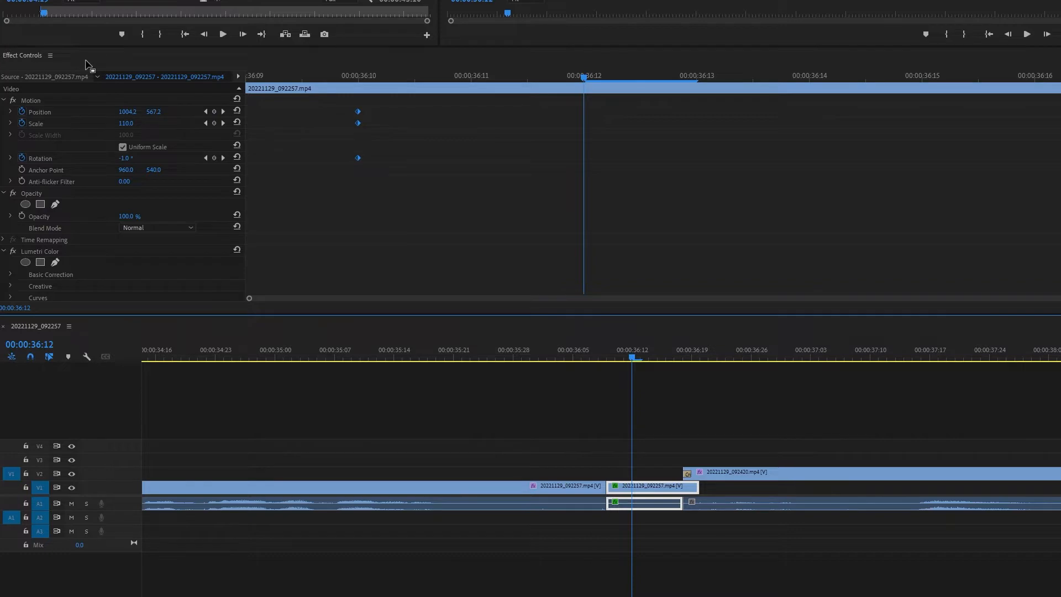
pyautogui.moveTo(583, 76); pyautogui.dragTo(630, 335)
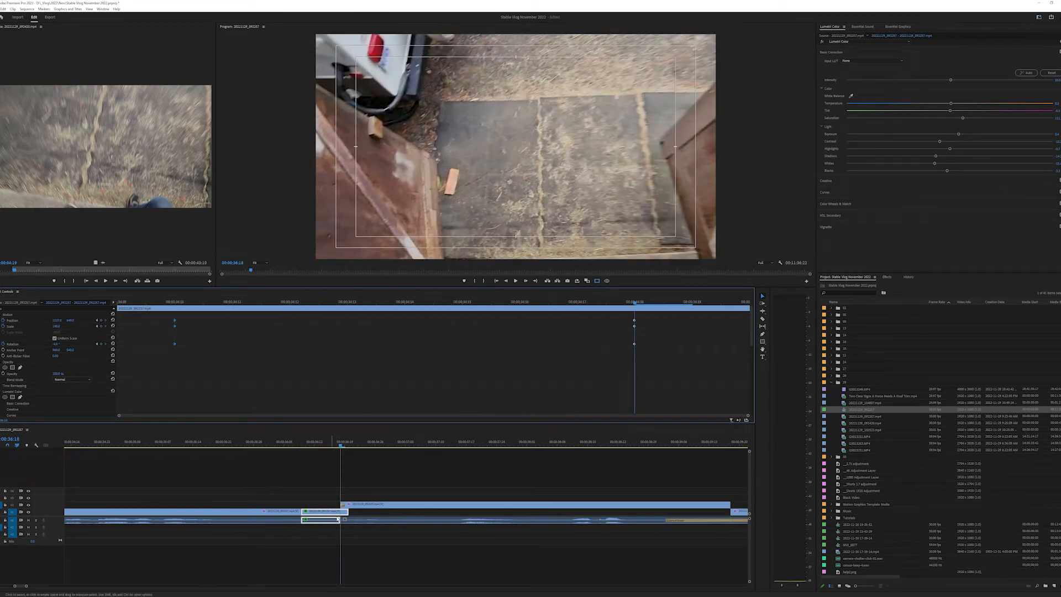
pyautogui.moveTo(437, 303); pyautogui.dragTo(221, 320)
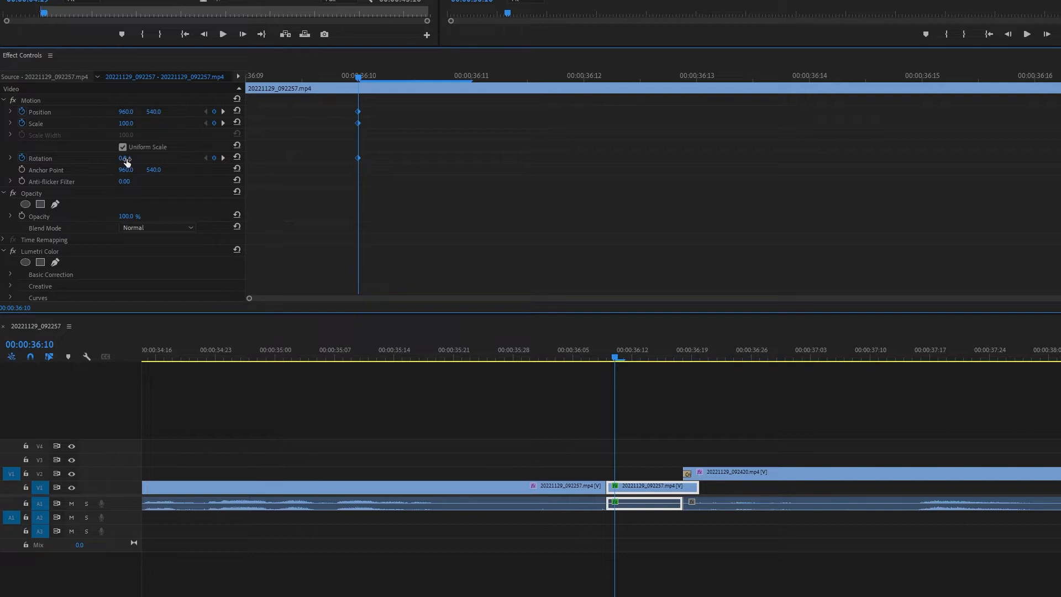
pyautogui.moveTo(358, 76); pyautogui.dragTo(1060, 101)
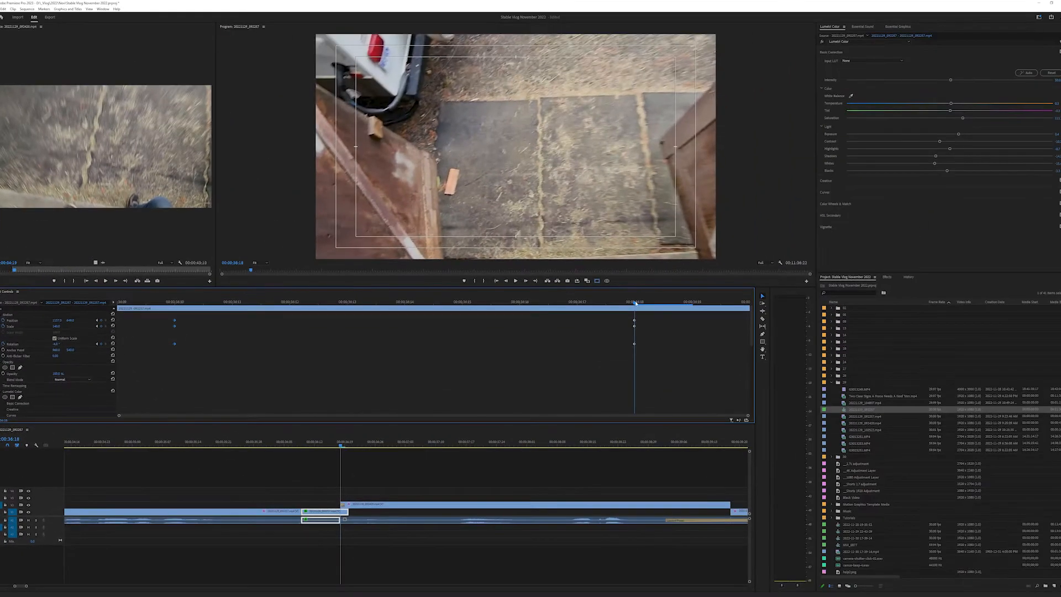
pyautogui.moveTo(635, 303); pyautogui.dragTo(390, 303)
pyautogui.press('Right')
pyautogui.press('Right')
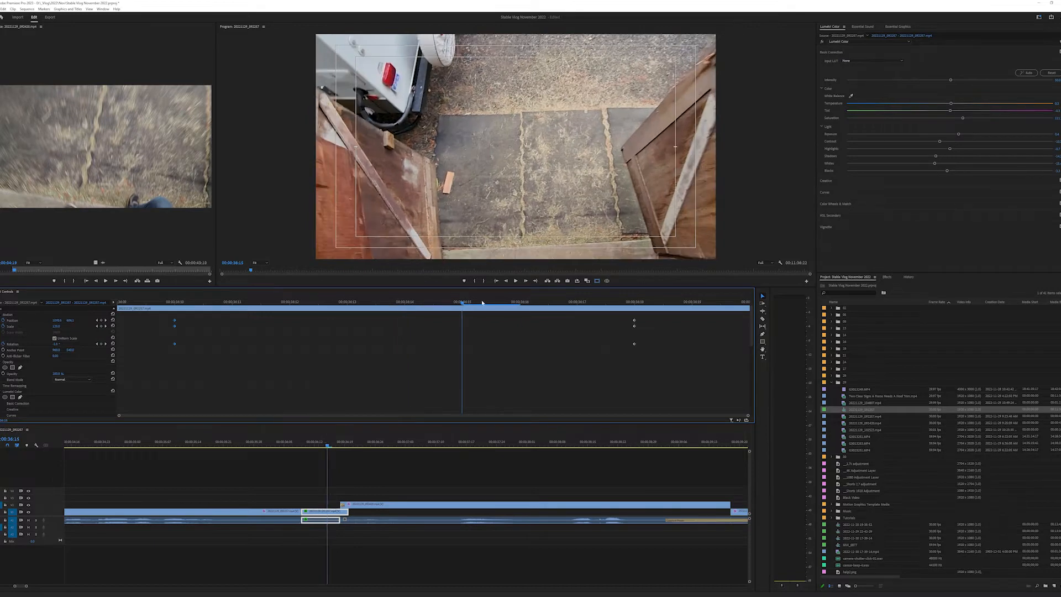
pyautogui.click(336, 446)
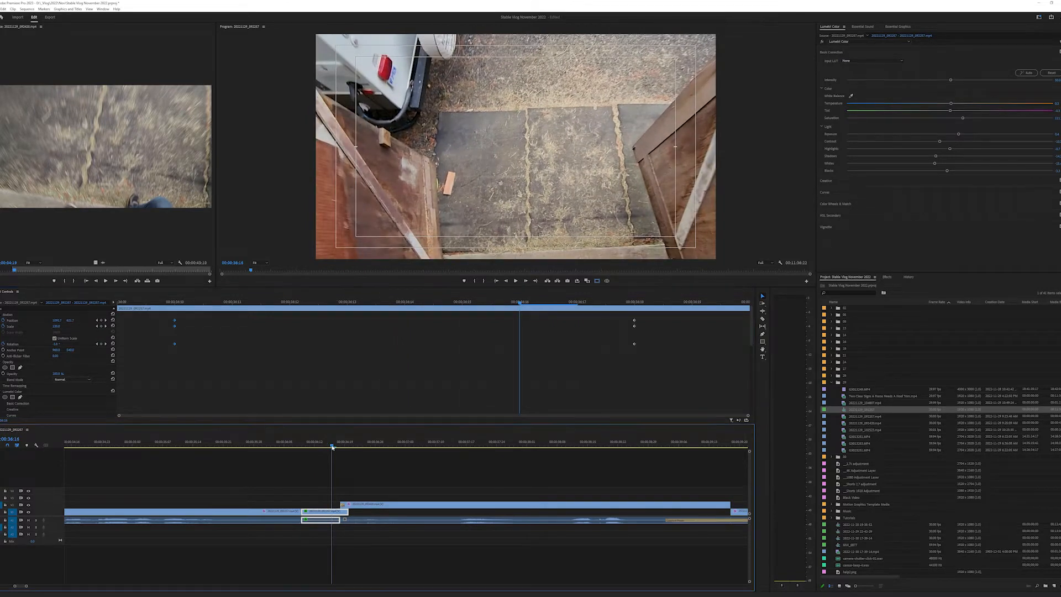
pyautogui.moveTo(338, 445); pyautogui.dragTo(332, 445)
# Step: Review the effects applied to the short transition clip and the Directional Blur keyframes on the overlapping upper clip
pyautogui.scroll(-5, 102, 340)
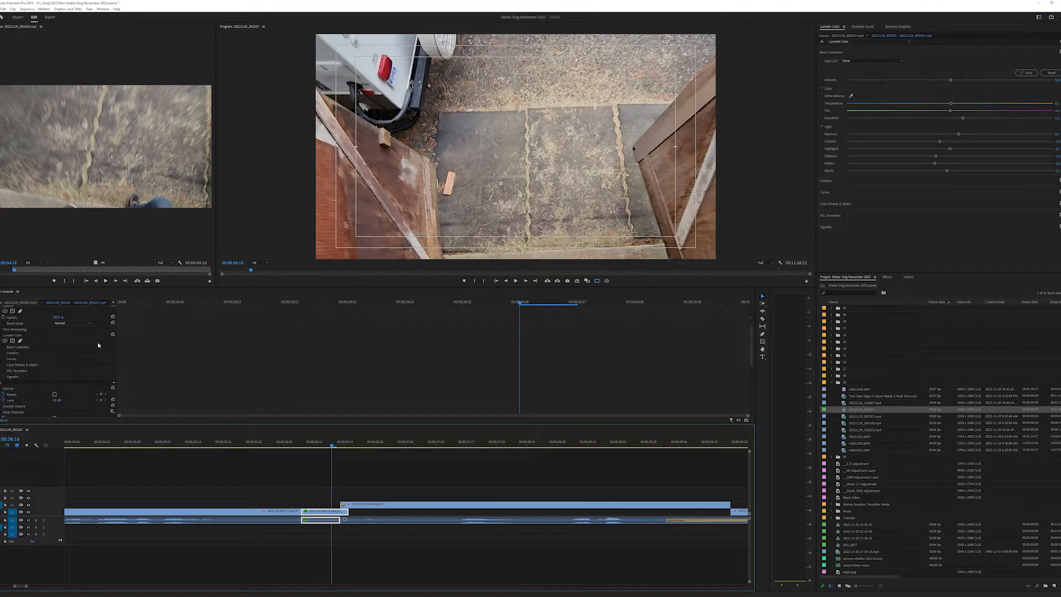
pyautogui.scroll(-6, 99, 345)
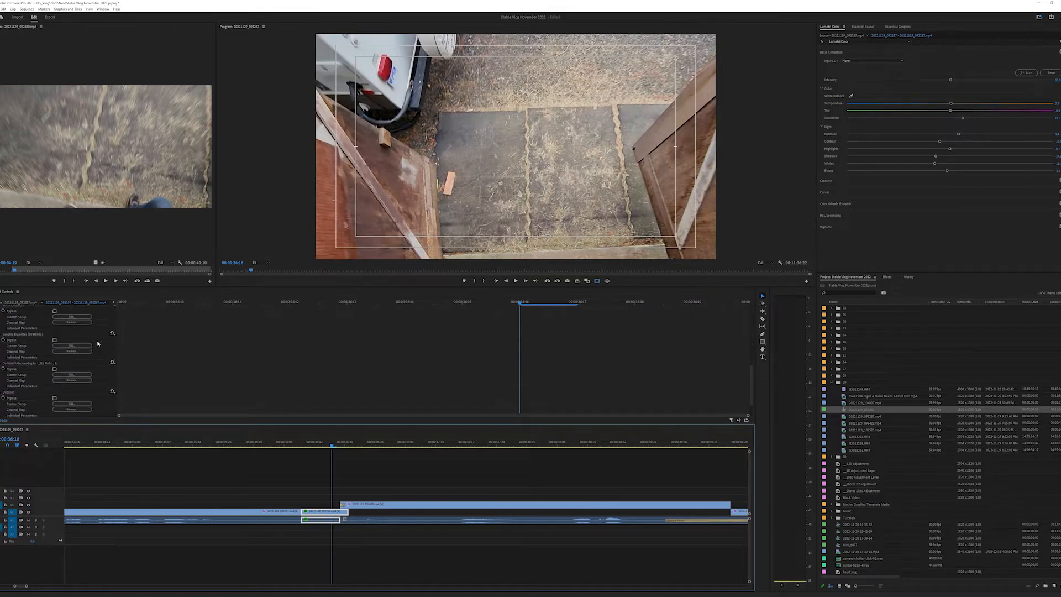
pyautogui.scroll(6, 25, 401)
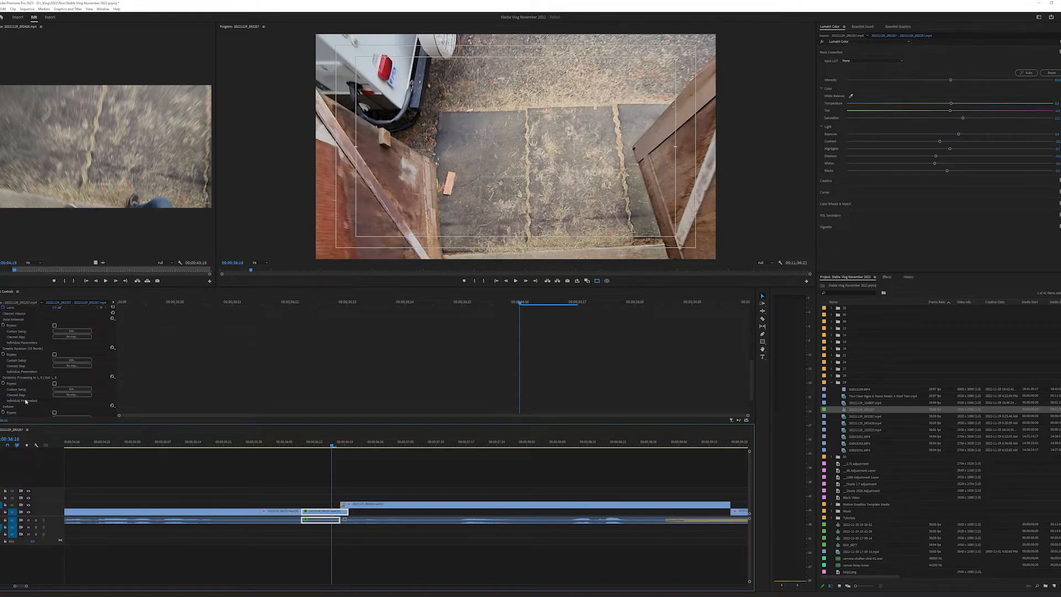
pyautogui.scroll(4, 24, 397)
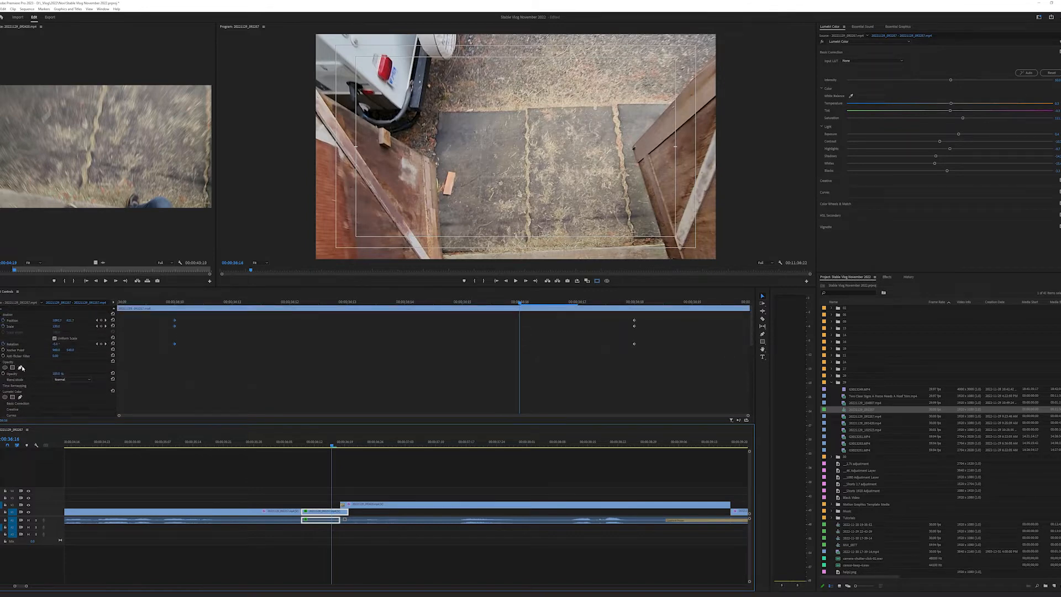
pyautogui.scroll(-4, 32, 367)
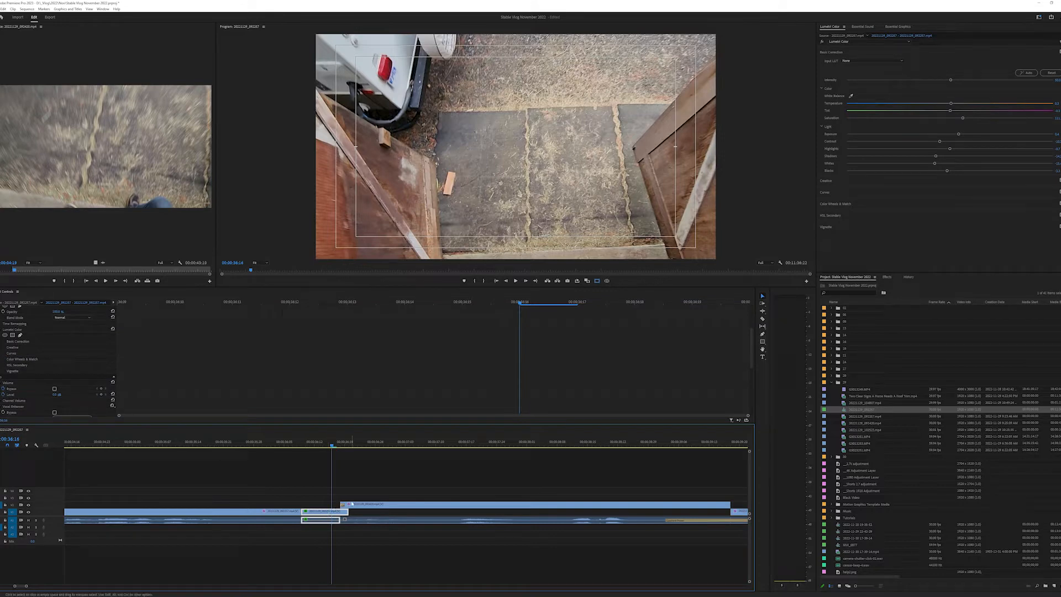
pyautogui.click(363, 509)
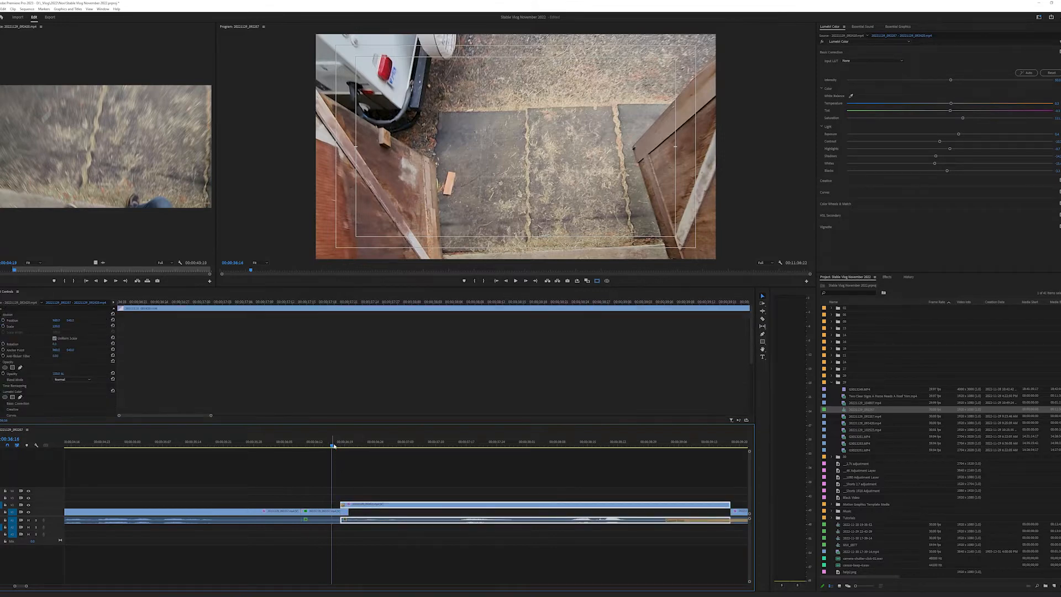
pyautogui.scroll(-4, 36, 357)
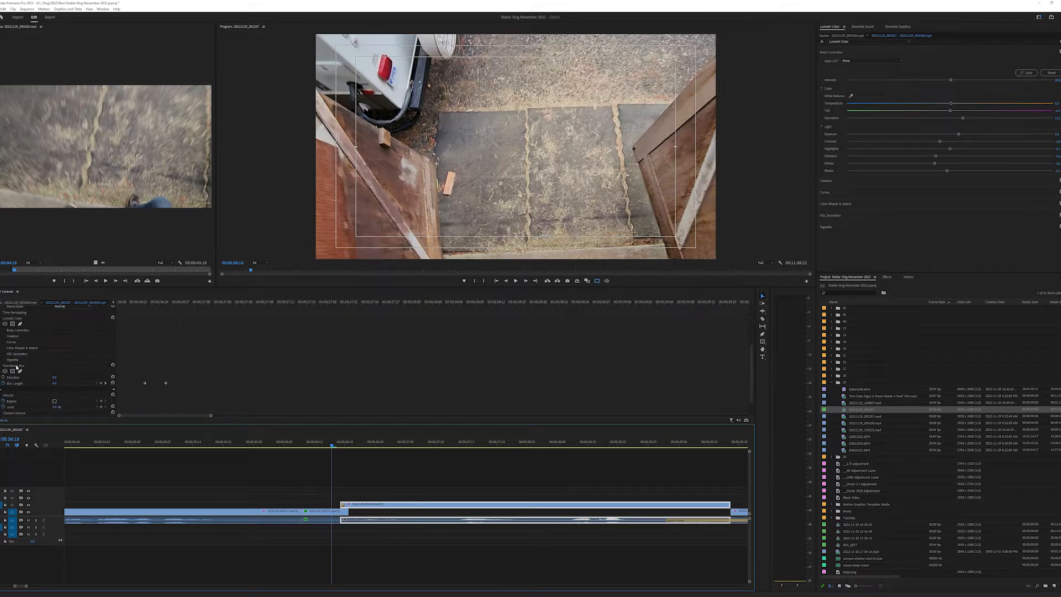
# Step: Select the short transition clip and step frame by frame across the cut to compare how the two shots line up
pyautogui.click(315, 508)
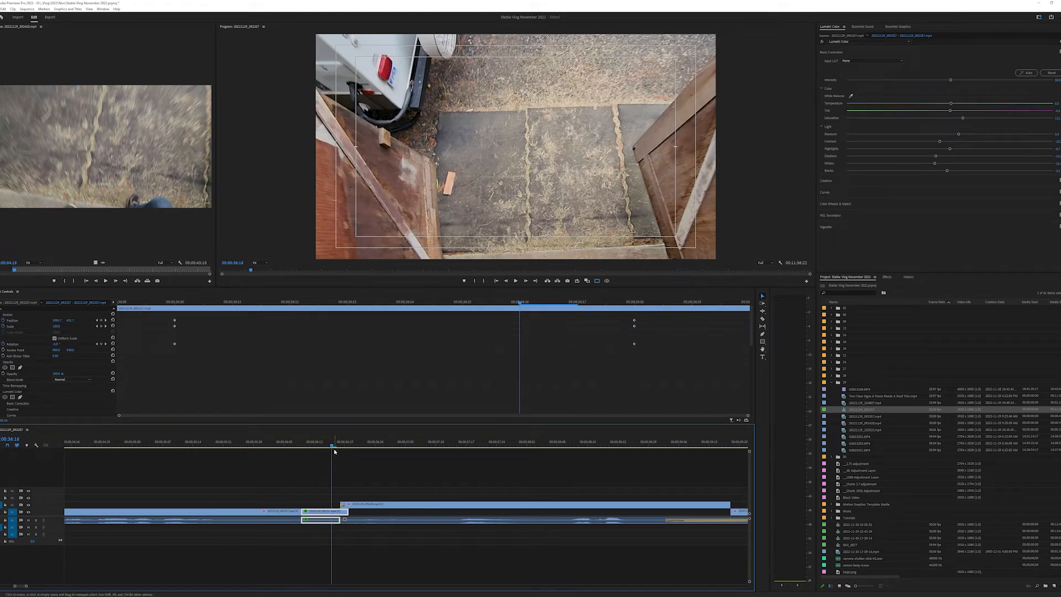
pyautogui.moveTo(332, 447); pyautogui.dragTo(341, 449)
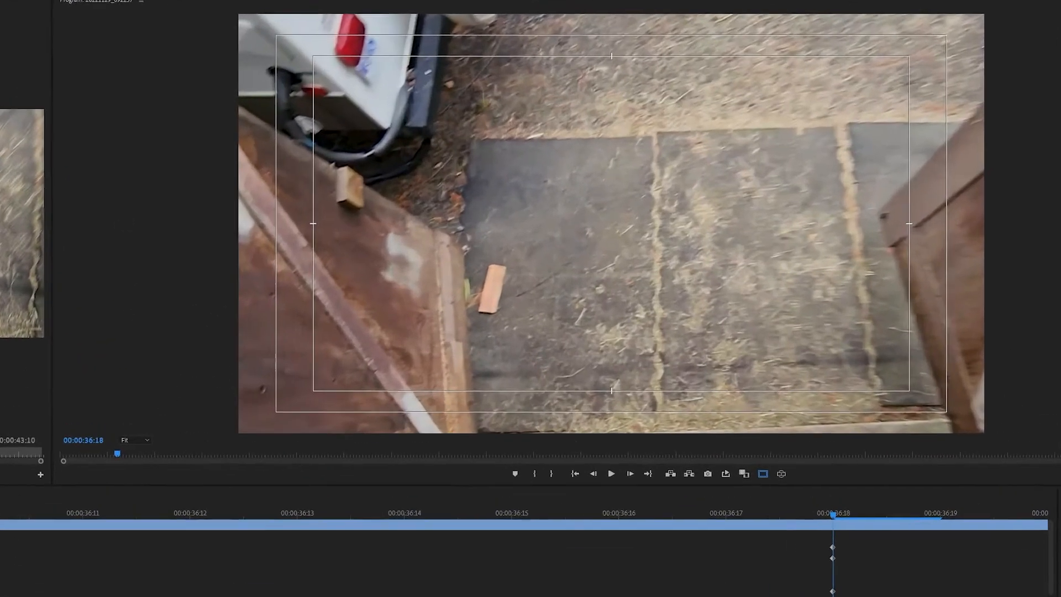
pyautogui.press('Left')
pyautogui.press('Left')
pyautogui.press('Left')
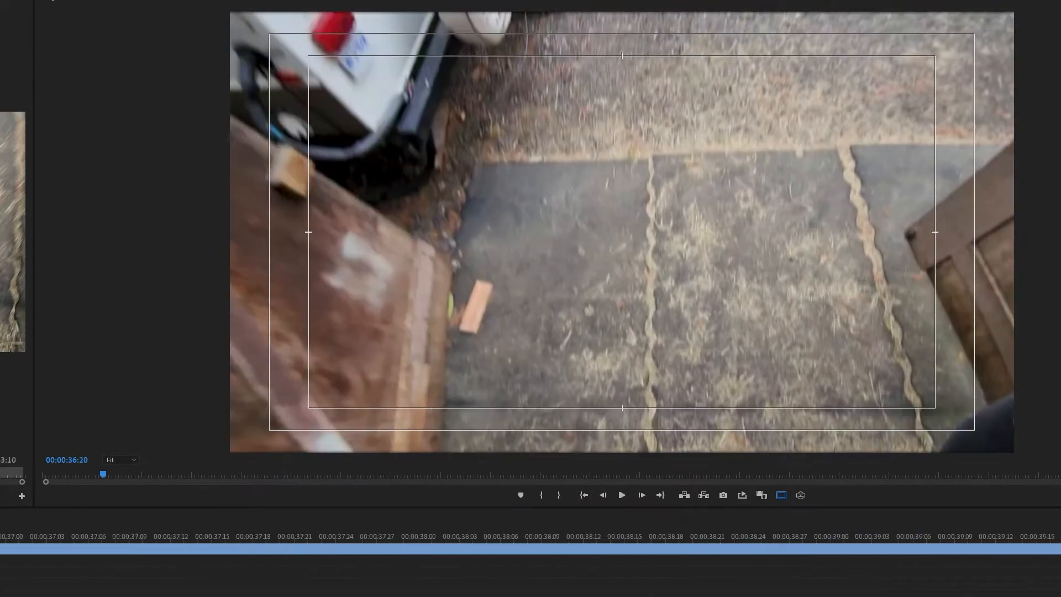
pyautogui.press('Left')
pyautogui.press('Left')
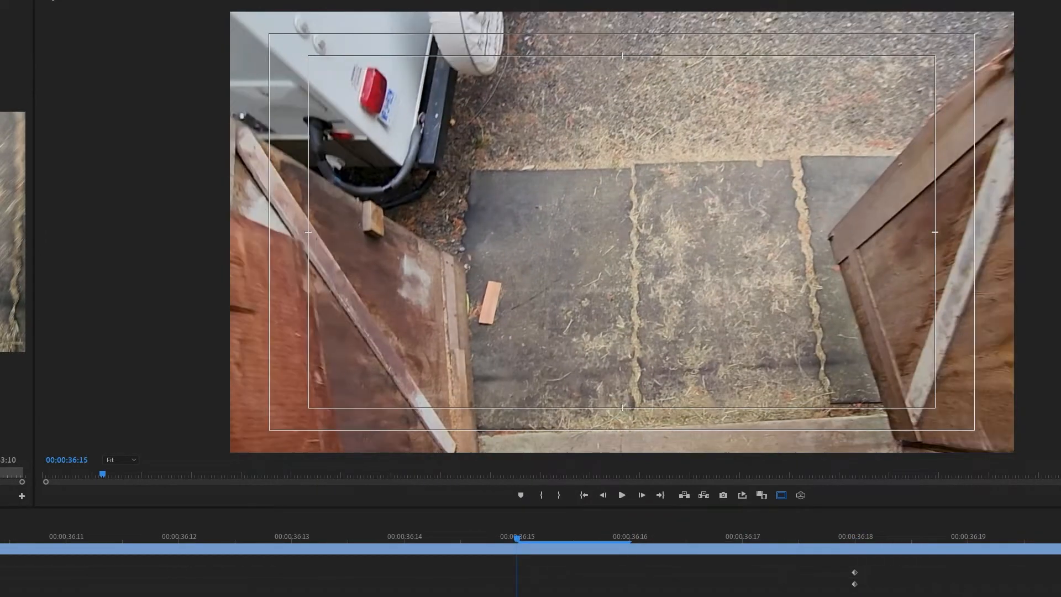
pyautogui.press('Left')
pyautogui.press('Left')
pyautogui.press('Right')
pyautogui.press('Right')
pyautogui.press('Right')
pyautogui.press('Right')
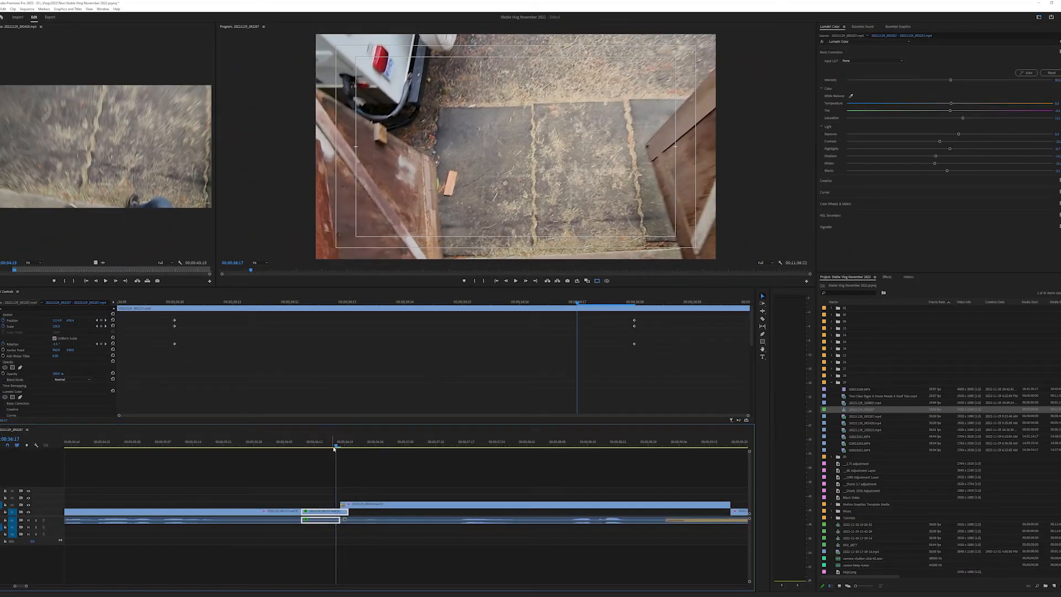
pyautogui.moveTo(337, 448)
pyautogui.mouseDown()
pyautogui.moveTo(328, 447)
pyautogui.moveTo(343, 448)
pyautogui.mouseUp()
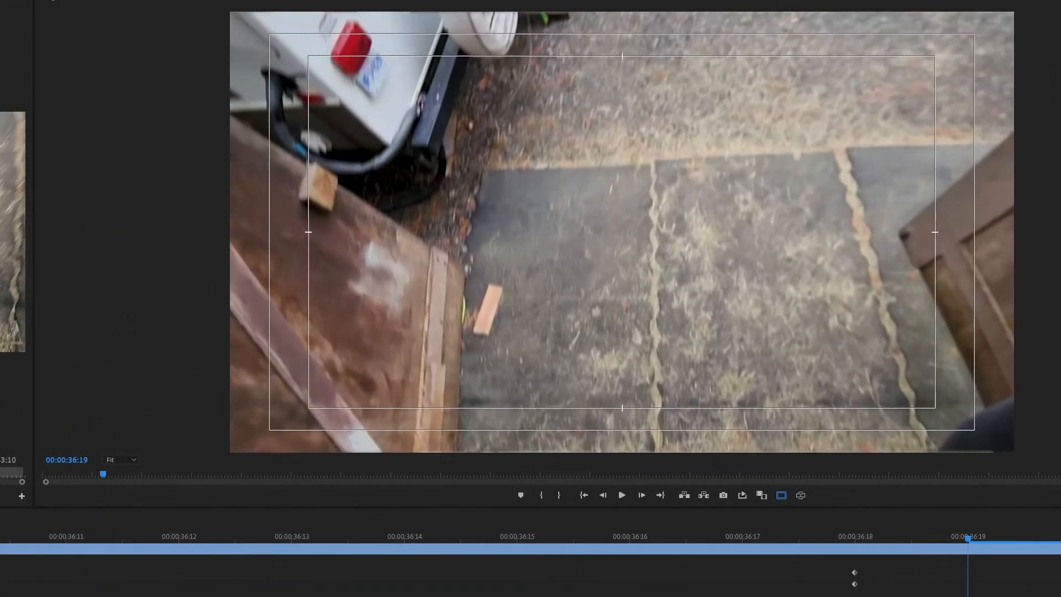
# Step: Step back and forth over the cut between 00:00:36:18 and 00:00:36:19 to compare the framing of both shots
pyautogui.press('Left')
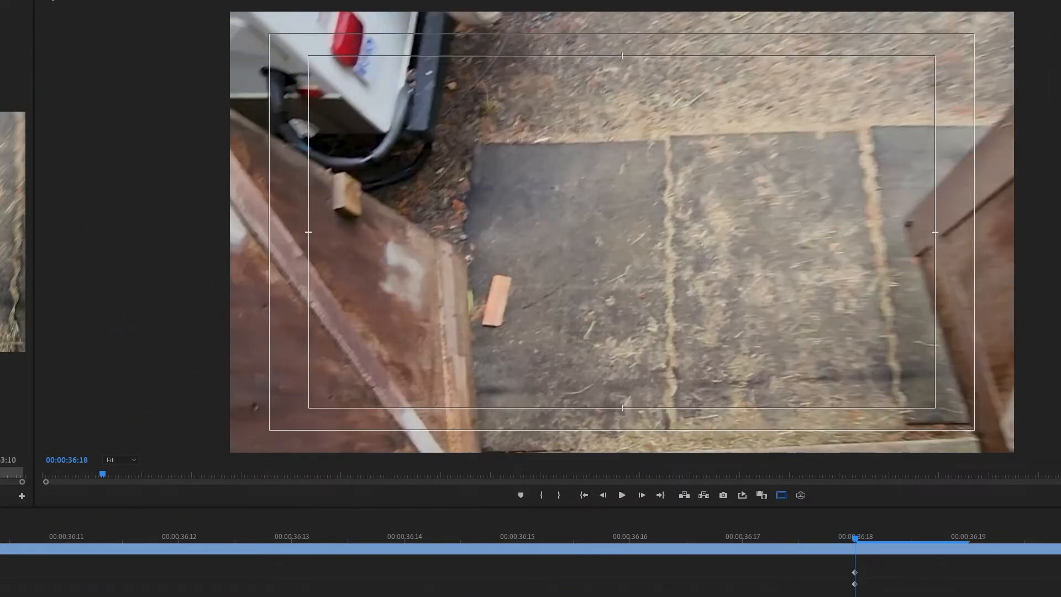
pyautogui.press('Left')
pyautogui.press('Left')
pyautogui.press('Right')
pyautogui.press('Right')
pyautogui.press('Right')
pyautogui.press('Right')
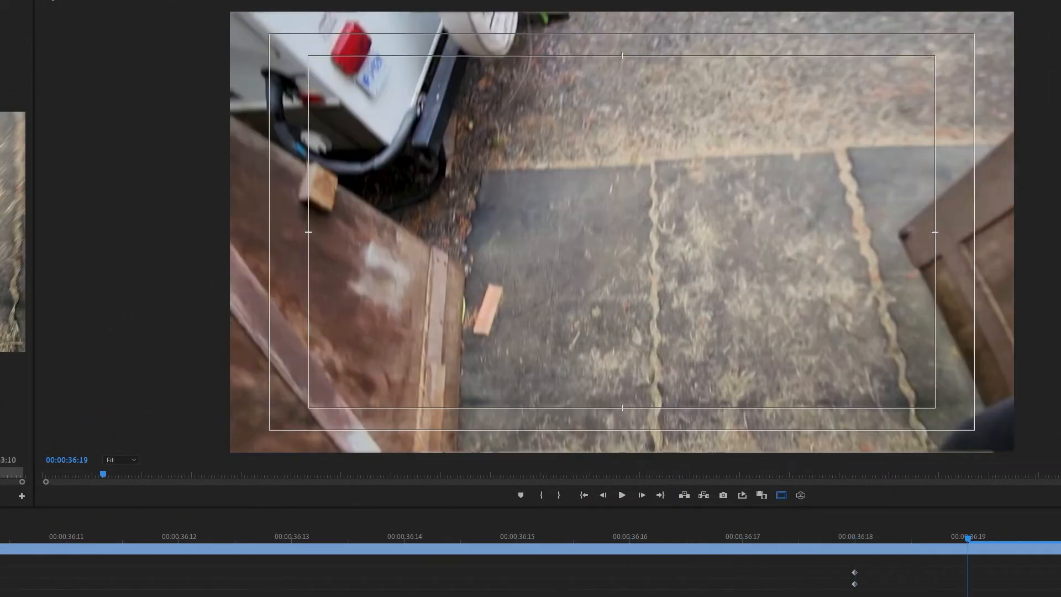
pyautogui.press('Right')
pyautogui.press('Right')
pyautogui.press('Right')
pyautogui.press('Left')
pyautogui.press('Left')
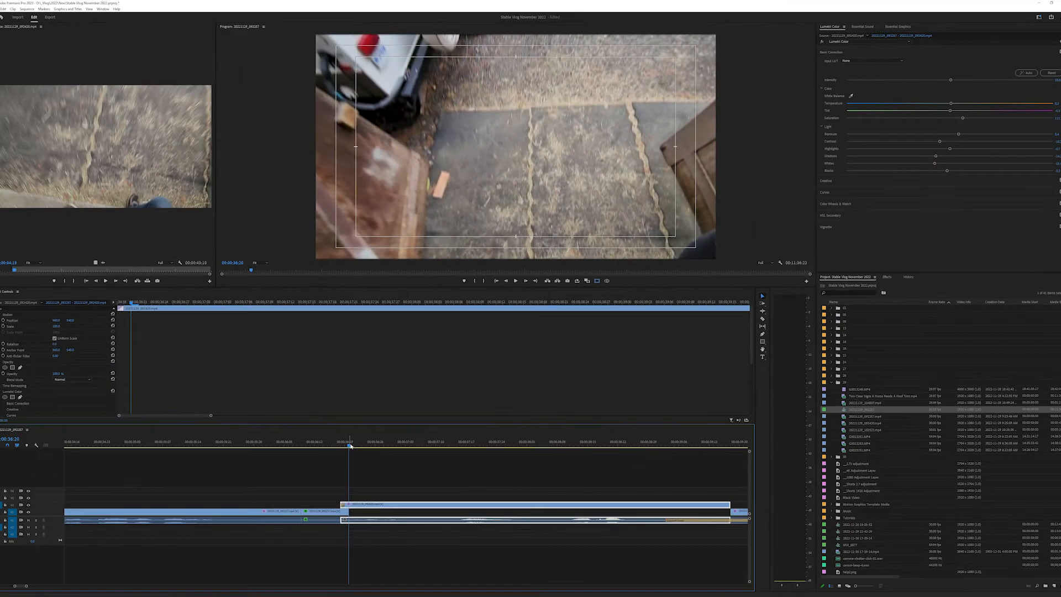
# Step: Review the Directional Blur length keyframes on the upper clip and step through its frames between 00:00:36:19 and 00:00:36:22
pyautogui.moveTo(350, 445); pyautogui.dragTo(346, 448)
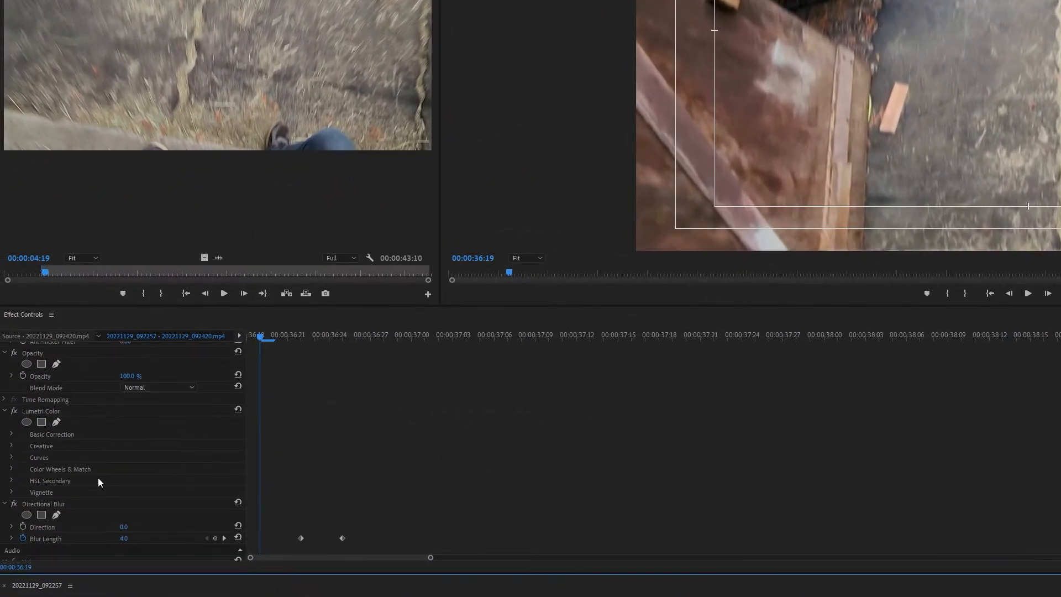
pyautogui.scroll(-2, 42, 372)
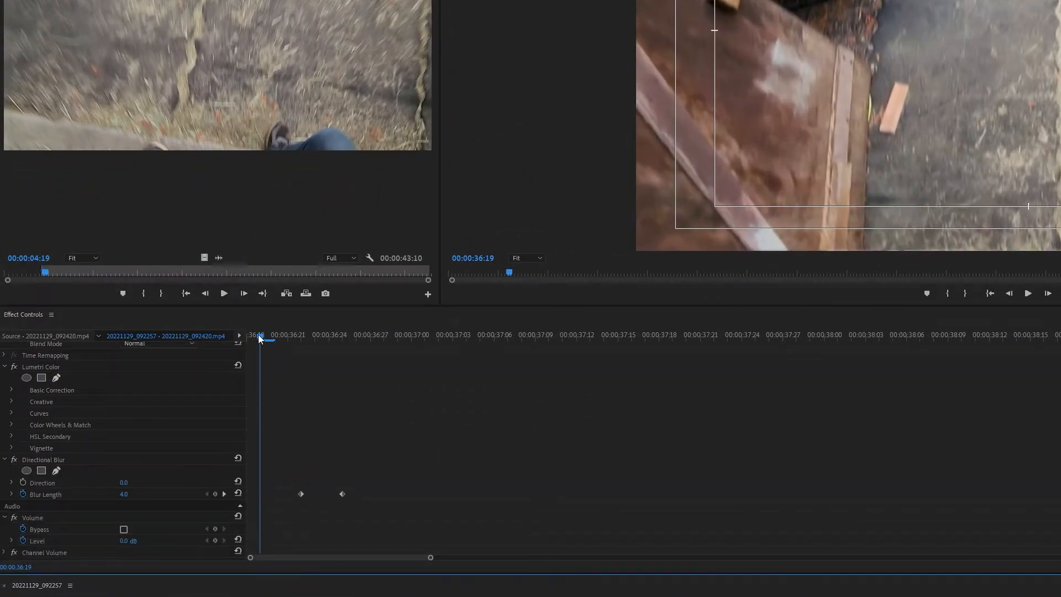
pyautogui.moveTo(261, 339); pyautogui.dragTo(301, 342)
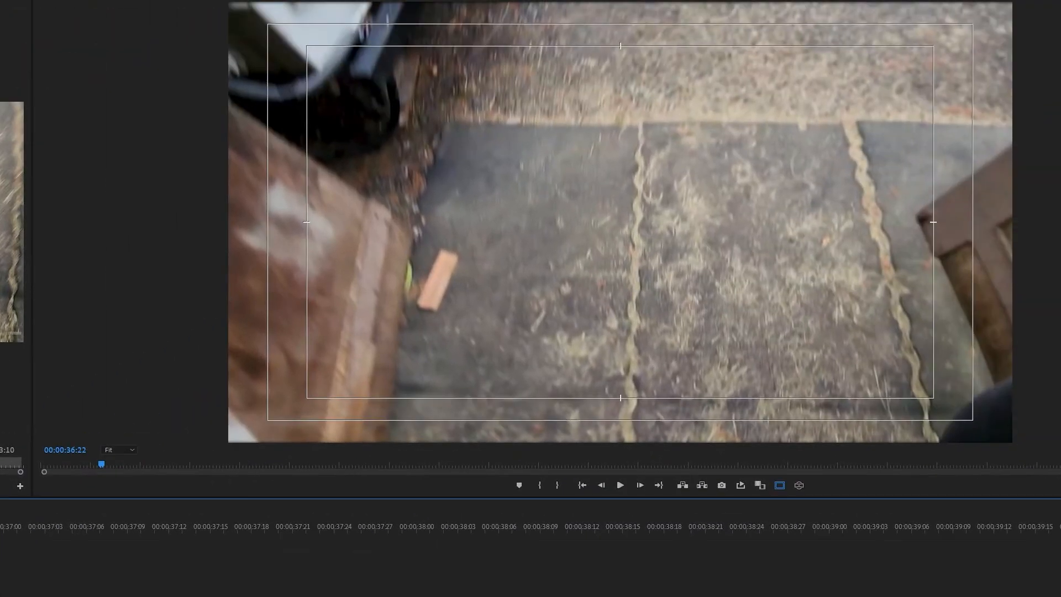
pyautogui.press('Left')
pyautogui.press('Left')
pyautogui.press('Right')
pyautogui.press('Right')
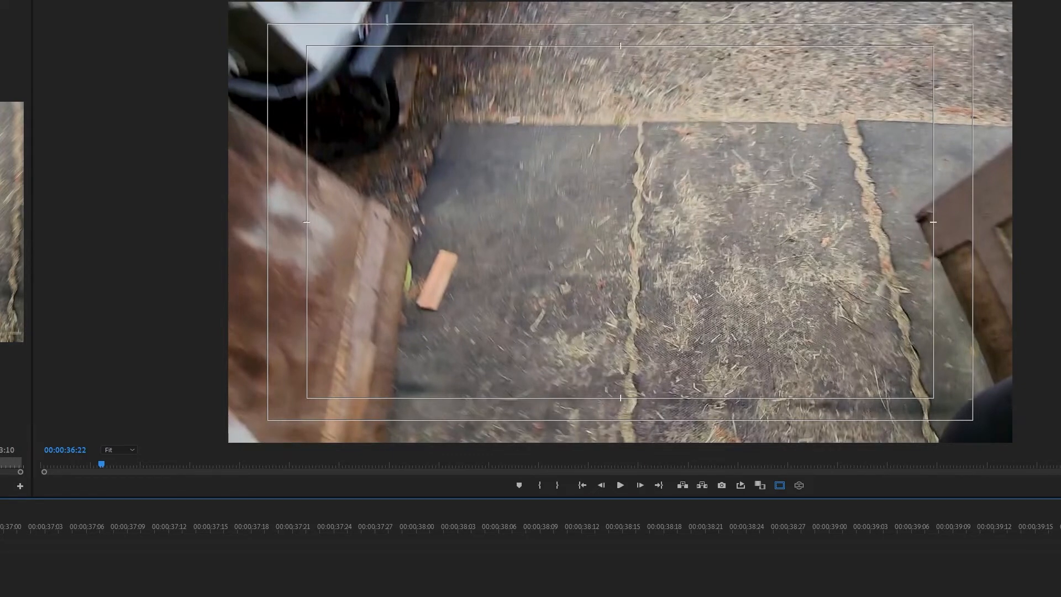
# Step: Step back from 00:00:36:22 to the cut without the Directional Blur to compare the sharpness of the frames
pyautogui.press('Left')
pyautogui.press('Left')
pyautogui.press('Left')
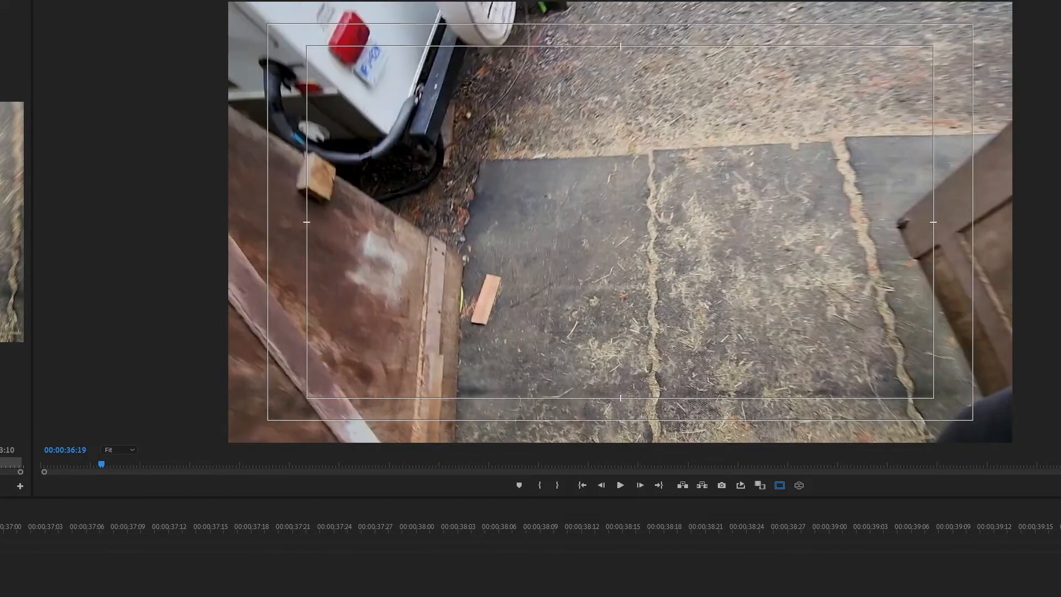
pyautogui.press('Left')
pyautogui.press('Right')
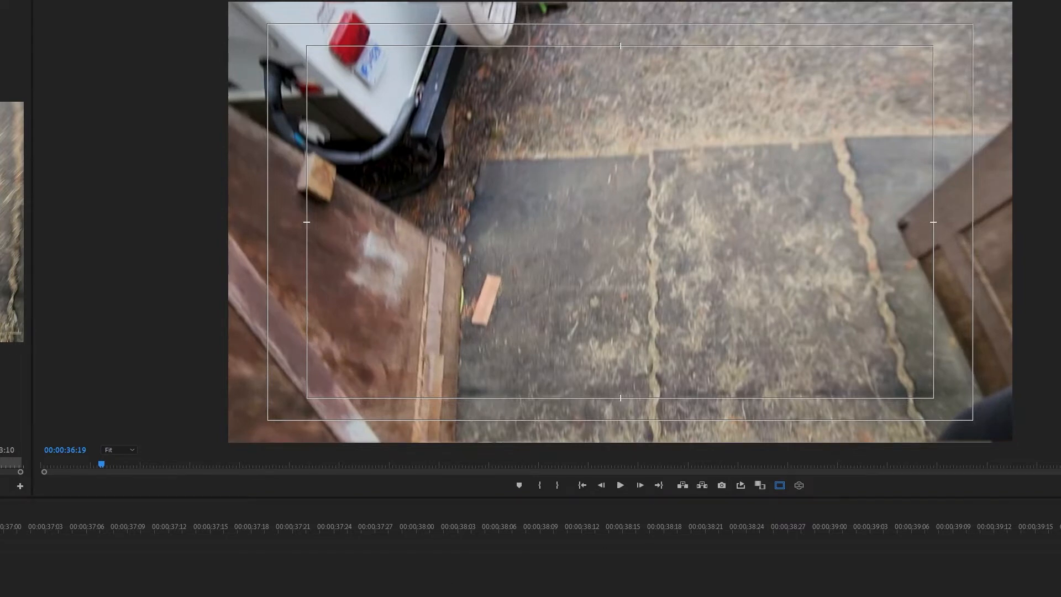
# Step: Alternate between the frames around 00:00:36:19 with the Directional Blur active, ending at 00:00:36:17, to judge how the blur hides the cut
pyautogui.press('Left')
pyautogui.press('Right')
pyautogui.press('Right')
pyautogui.press('Left')
pyautogui.press('Left')
pyautogui.press('Right')
pyautogui.press('Right')
pyautogui.press('Left')
pyautogui.press('Left')
pyautogui.press('Left')
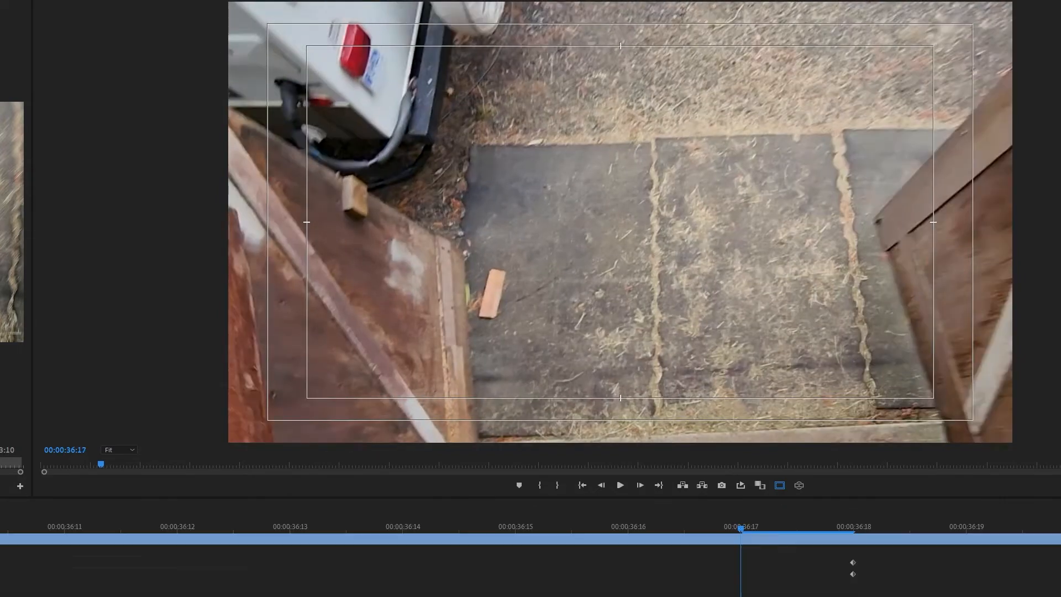
# Step: Step forward from 00:00:36:17 to 00:00:36:23 and return to the cut at 00:00:36:19 to examine the continuing camera movement
pyautogui.press('Right')
pyautogui.press('Right')
pyautogui.press('Right')
pyautogui.press('Right')
pyautogui.press('Right')
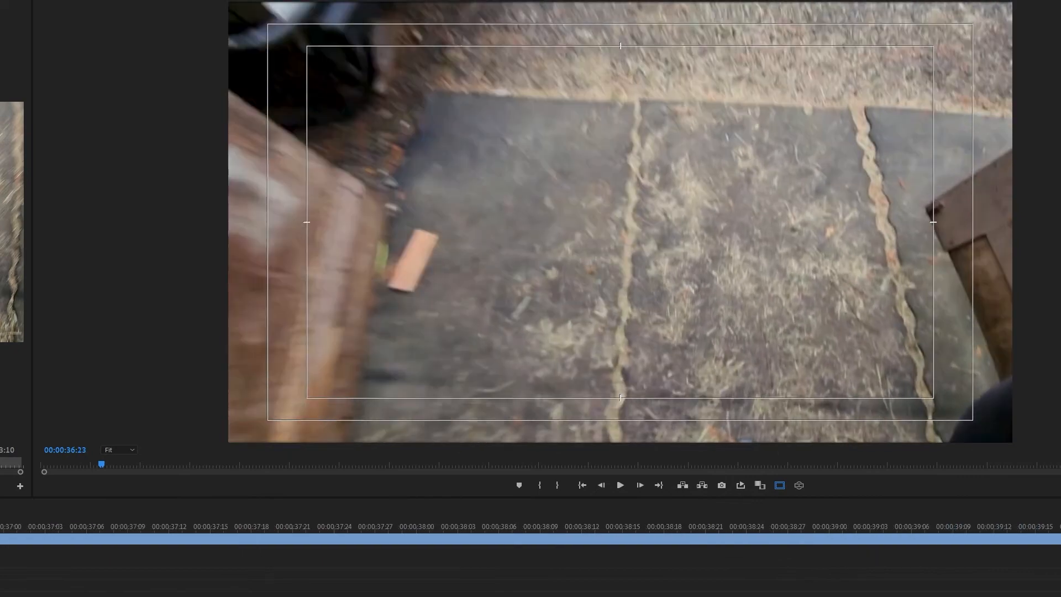
pyautogui.press('Left')
pyautogui.press('Left')
pyautogui.press('Left')
pyautogui.press('Left')
pyautogui.press('Right')
pyautogui.press('Left')
pyautogui.press('Right')
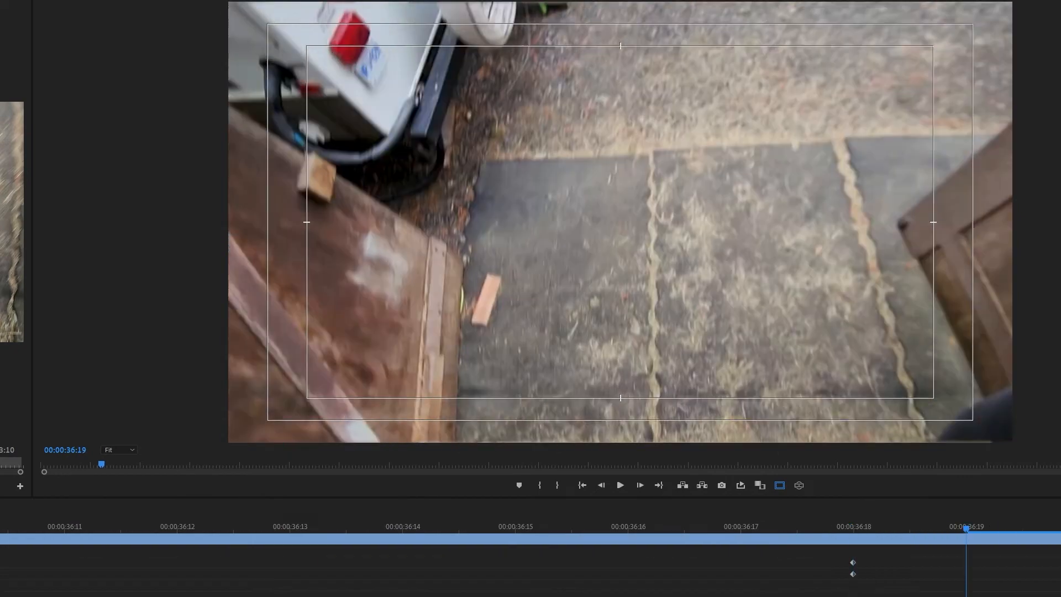
# Step: Step between 00:00:36:19 and 00:00:36:22 to examine how the blur develops over the second clip's first frames
pyautogui.press('Right')
pyautogui.press('Right')
pyautogui.press('Right')
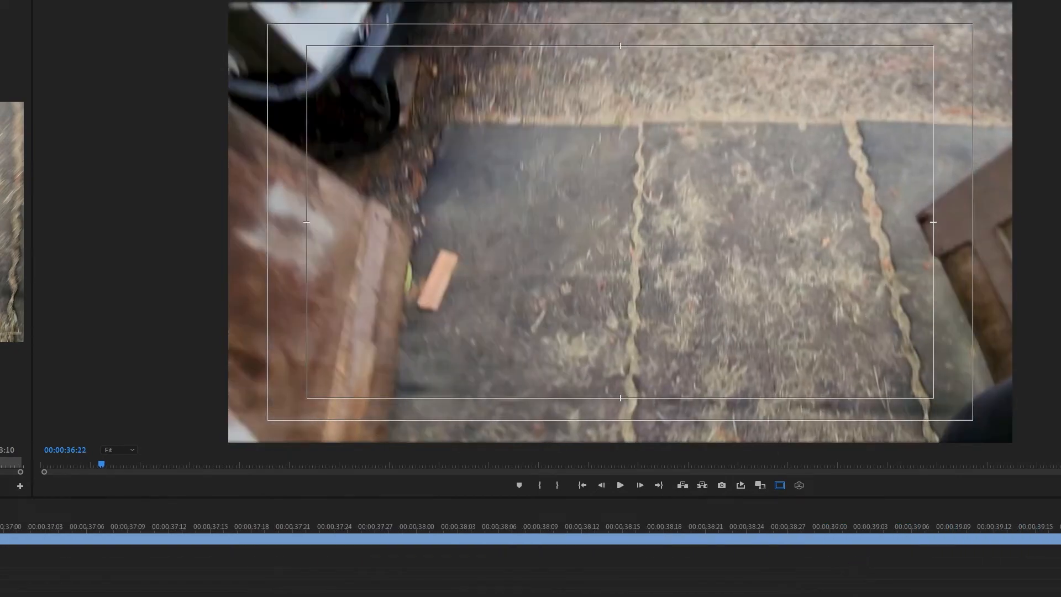
pyautogui.press('Left')
pyautogui.press('Left')
pyautogui.press('Left')
pyautogui.press('Left')
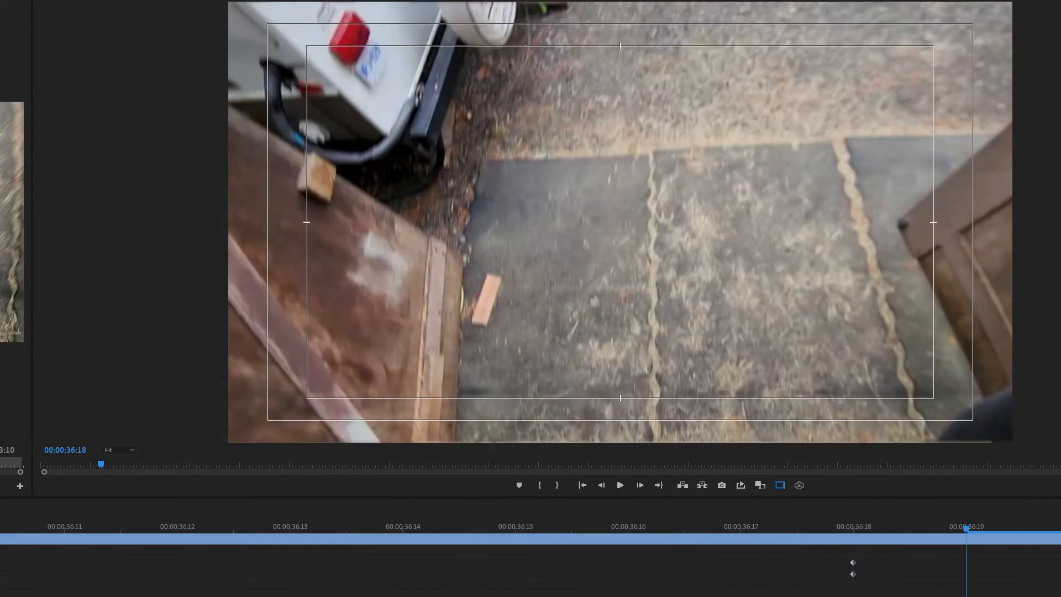
pyautogui.press('Right')
pyautogui.press('Right')
pyautogui.press('Right')
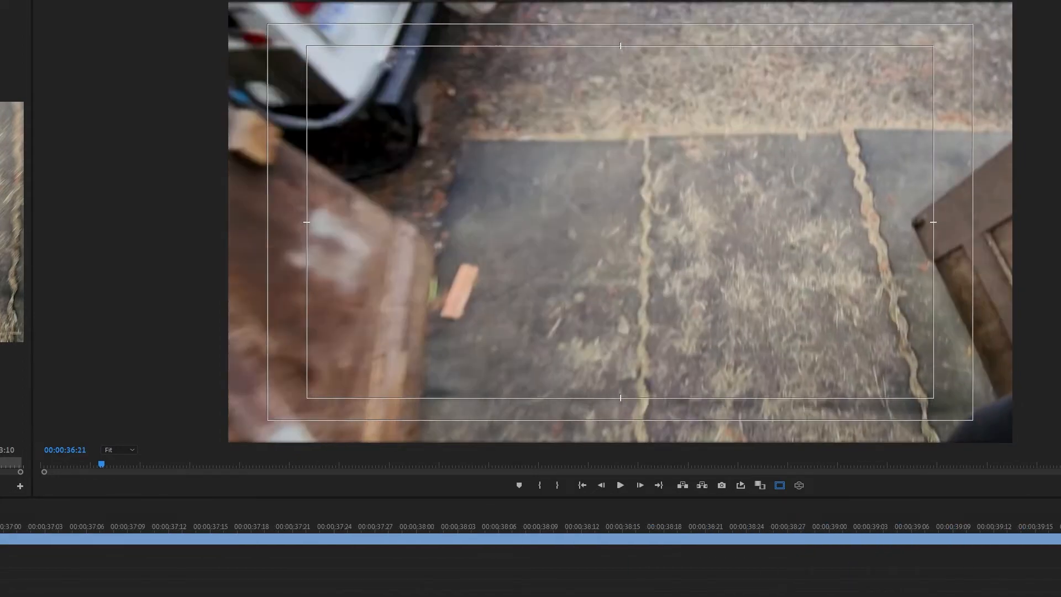
# Step: Step forward through the second clip to about 00:00:37:01 to follow the downward camera move
pyautogui.press('Right')
pyautogui.press('Right')
pyautogui.press('Right')
pyautogui.press('Right')
pyautogui.press('Right')
pyautogui.press('Right')
pyautogui.press('Right')
pyautogui.press('Right')
pyautogui.press('Right')
pyautogui.press('Right')
pyautogui.press('Right')
pyautogui.press('Right')
pyautogui.press('Right')
pyautogui.press('Right')
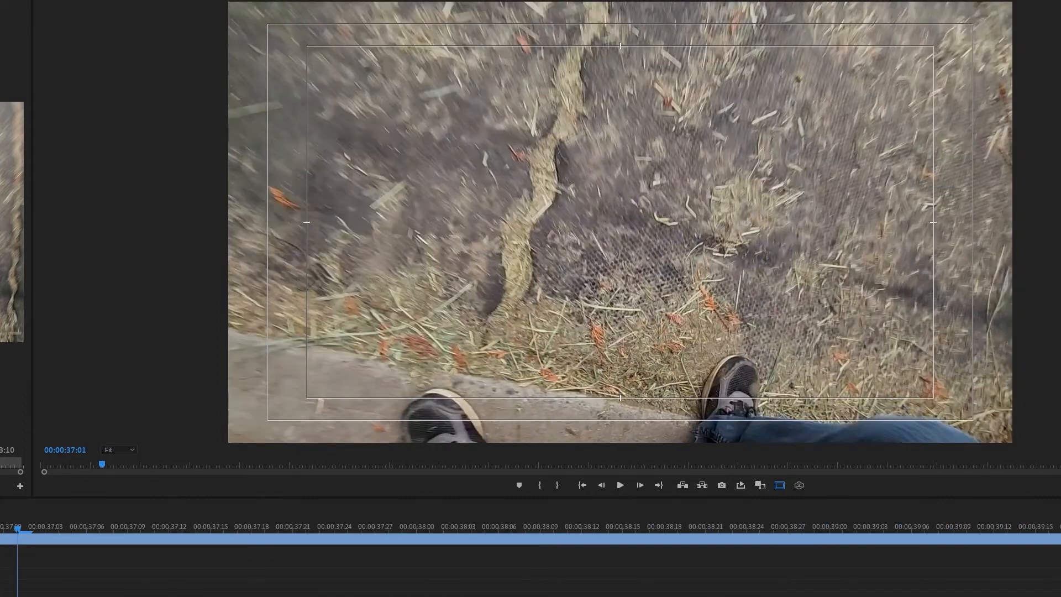
# Step: Step back frame by frame across the whole transition to 00:00:35:25 in the first clip
pyautogui.press('Left')
pyautogui.press('Left')
pyautogui.press('Left')
pyautogui.press('Left')
pyautogui.press('Left')
pyautogui.press('Left')
pyautogui.press('Left')
pyautogui.press('Left')
pyautogui.press('Left')
pyautogui.press('Left')
pyautogui.press('Left')
pyautogui.press('Left')
pyautogui.press('Left')
pyautogui.press('Left')
pyautogui.press('Left')
pyautogui.press('Left')
pyautogui.press('Left')
pyautogui.press('Left')
pyautogui.press('Left')
pyautogui.press('Left')
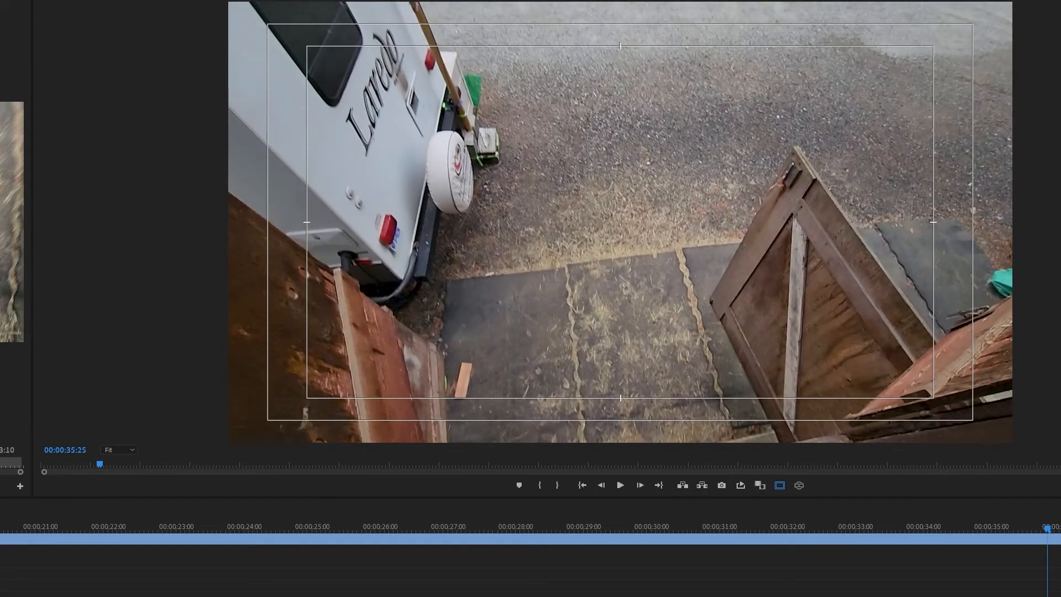
# Step: Play the sequence from before the transition into the second clip and stop at about 00:00:39:19
pyautogui.moveTo(1048, 530); pyautogui.dragTo(978, 530)
pyautogui.press('space')
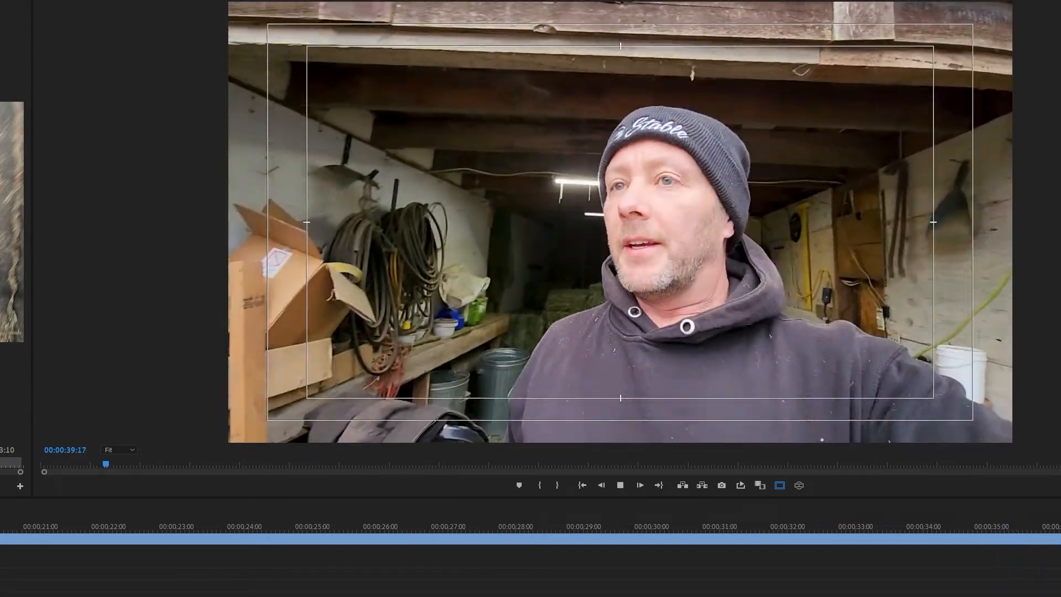
pyautogui.press('space')
# Step: Return the playhead to 00:00:36:28 and step back through the transition to 00:00:35:27 to review the movement in reverse
pyautogui.press('-')
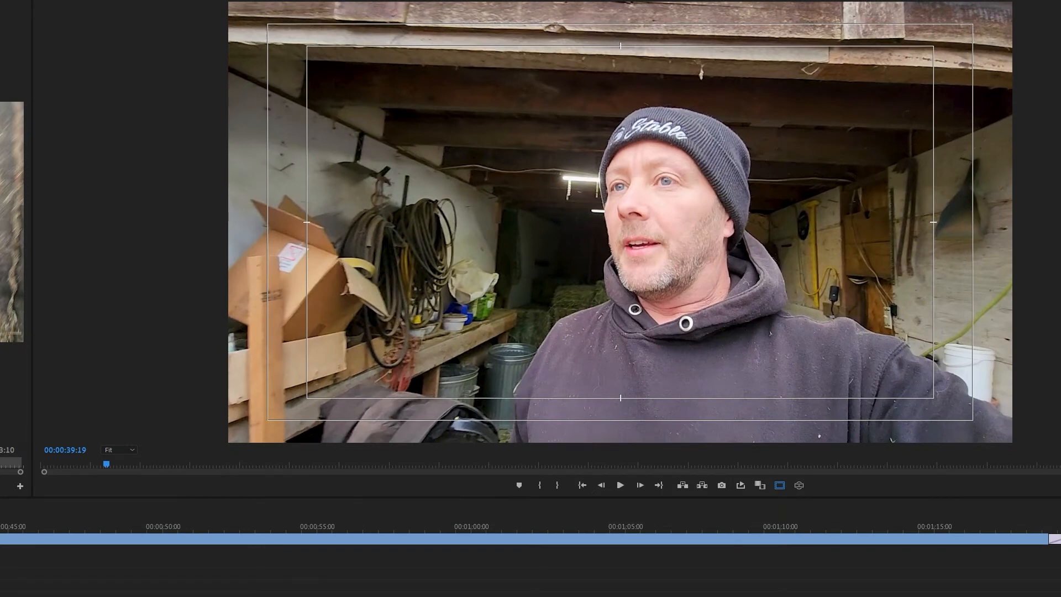
pyautogui.press('=')
pyautogui.press('=')
pyautogui.press('=')
pyautogui.press('=')
pyautogui.moveTo(1059, 529); pyautogui.dragTo(0, 529)
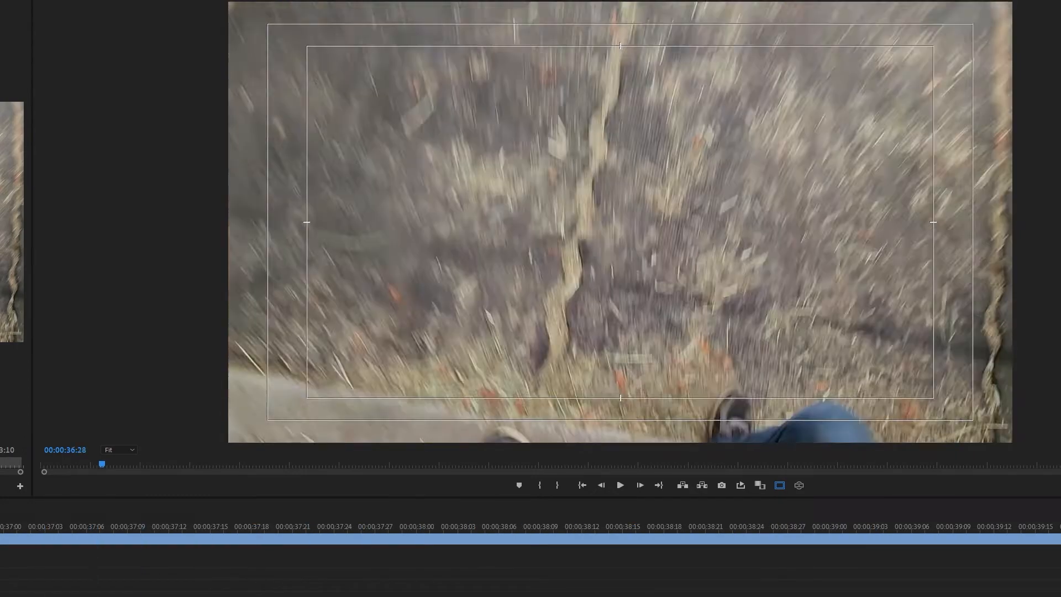
pyautogui.press('Left')
pyautogui.press('Left')
pyautogui.press('Left')
pyautogui.press('Left')
pyautogui.press('Left')
pyautogui.press('Left')
pyautogui.press('Left')
pyautogui.press('Left')
pyautogui.press('Left')
pyautogui.press('Left')
pyautogui.press('Left')
pyautogui.press('Left')
pyautogui.press('Left')
pyautogui.press('Left')
pyautogui.press('Left')
pyautogui.press('Left')
pyautogui.press('Left')
pyautogui.press('Left')
pyautogui.press('Left')
pyautogui.press('Left')
pyautogui.press('-')
pyautogui.press('-')
pyautogui.press('-')
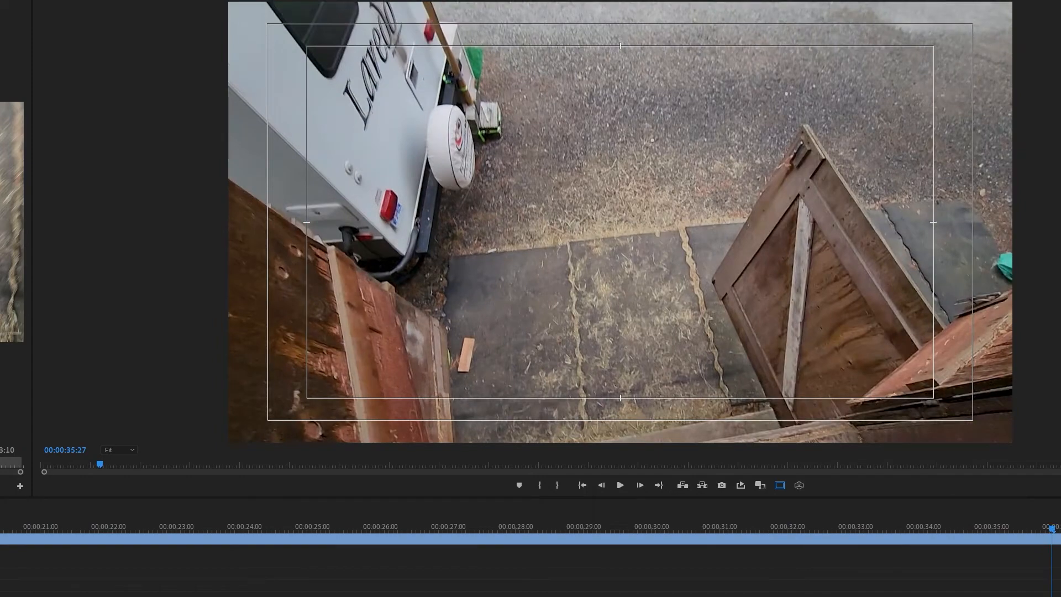
# Step: Step forward from 00:00:35:27 across the cut to 00:00:36:22 to examine how the first shot flows into the second
pyautogui.press('Right')
pyautogui.press('Right')
pyautogui.press('Right')
pyautogui.press('Right')
pyautogui.press('Right')
pyautogui.press('Right')
pyautogui.press('Right')
pyautogui.press('Right')
pyautogui.press('Right')
pyautogui.press('Right')
pyautogui.press('Right')
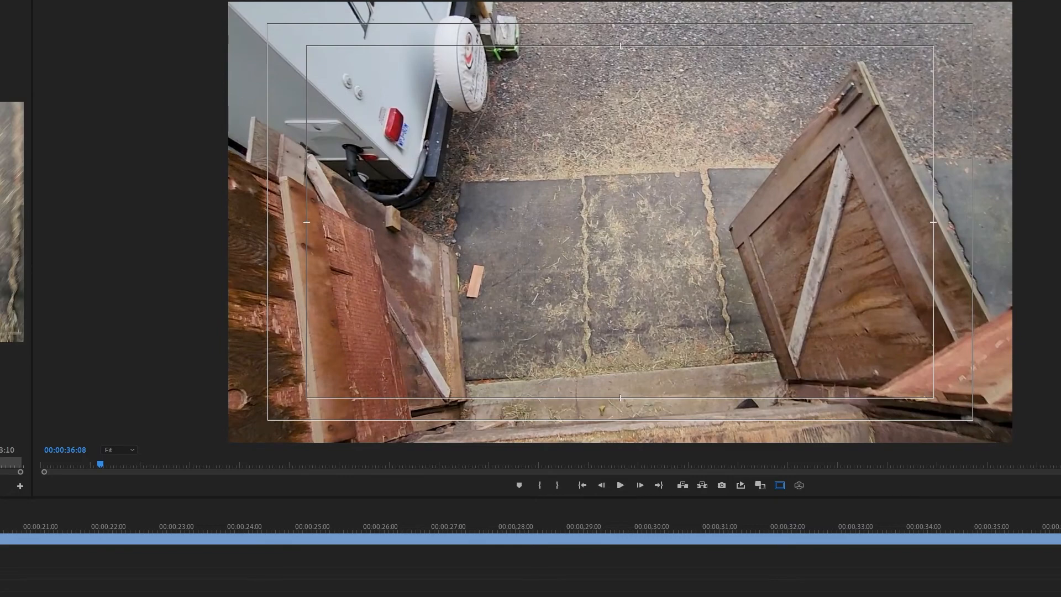
pyautogui.press('Right')
pyautogui.press('Right')
pyautogui.press('Right')
pyautogui.press('Right')
pyautogui.press('Right')
pyautogui.press('Right')
pyautogui.press('Right')
pyautogui.press('Right')
pyautogui.press('Right')
pyautogui.press('Right')
pyautogui.press('Right')
pyautogui.press('Right')
pyautogui.press('Right')
pyautogui.press('Right')
pyautogui.press('=')
pyautogui.press('=')
pyautogui.press('=')
pyautogui.press('=')
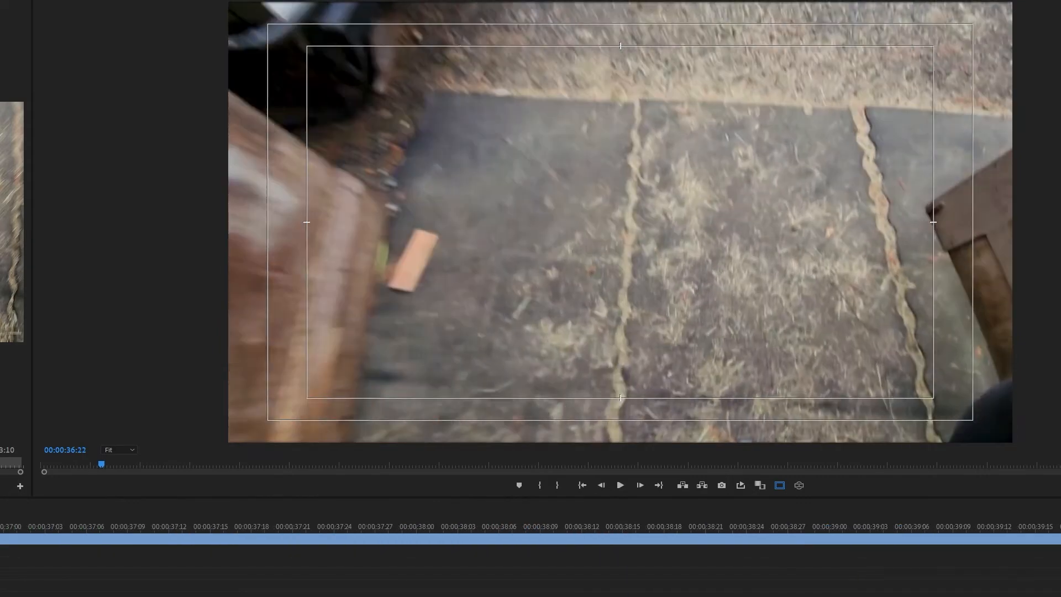
# Step: Step forward from 00:00:36:22 to 00:00:39:17 to follow the camera move from the ground up to the person in the second clip
pyautogui.press('Right')
pyautogui.press('Right')
pyautogui.press('Right')
pyautogui.press('Right')
pyautogui.press('Right')
pyautogui.press('Right')
pyautogui.press('Right')
pyautogui.press('Right')
pyautogui.press('Right')
pyautogui.press('Right')
pyautogui.press('Right')
pyautogui.press('Right')
pyautogui.press('Right')
pyautogui.press('Right')
pyautogui.press('Right')
pyautogui.press('Right')
pyautogui.press('Right')
pyautogui.press('Right')
pyautogui.press('Right')
pyautogui.press('Right')
pyautogui.press('Right')
pyautogui.press('Right')
pyautogui.press('Right')
pyautogui.press('Right')
pyautogui.press('Right')
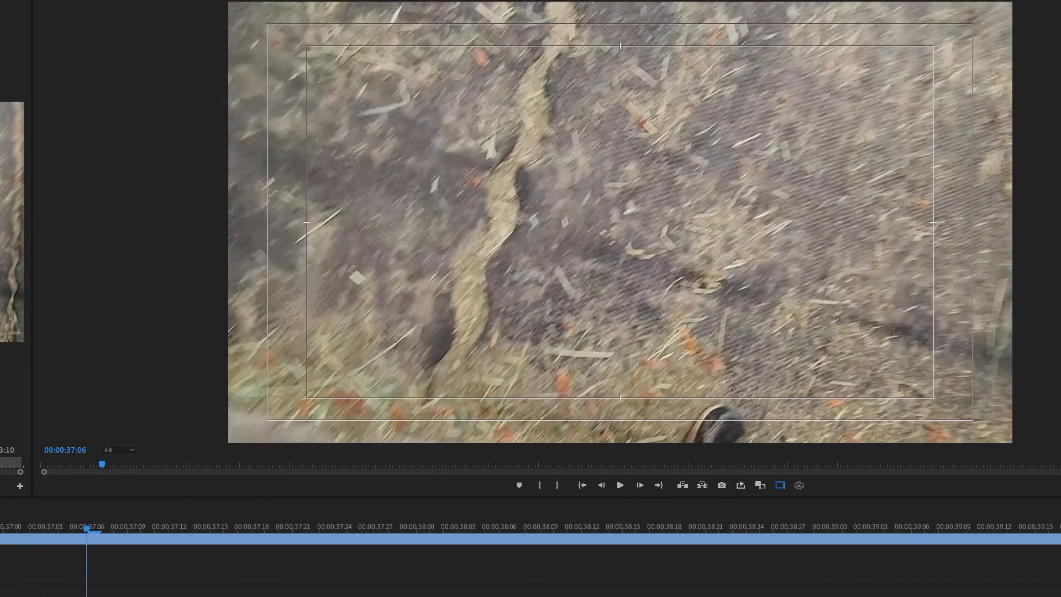
pyautogui.press('Right')
pyautogui.press('Right')
pyautogui.press('Right')
pyautogui.press('Right')
pyautogui.press('Right')
pyautogui.press('Right')
pyautogui.press('Right')
pyautogui.press('Right')
pyautogui.press('Right')
pyautogui.press('Right')
pyautogui.press('Right')
pyautogui.press('Right')
pyautogui.press('Right')
pyautogui.press('Right')
pyautogui.press('Right')
pyautogui.press('Right')
pyautogui.press('Right')
pyautogui.press('Right')
pyautogui.press('Right')
pyautogui.press('Right')
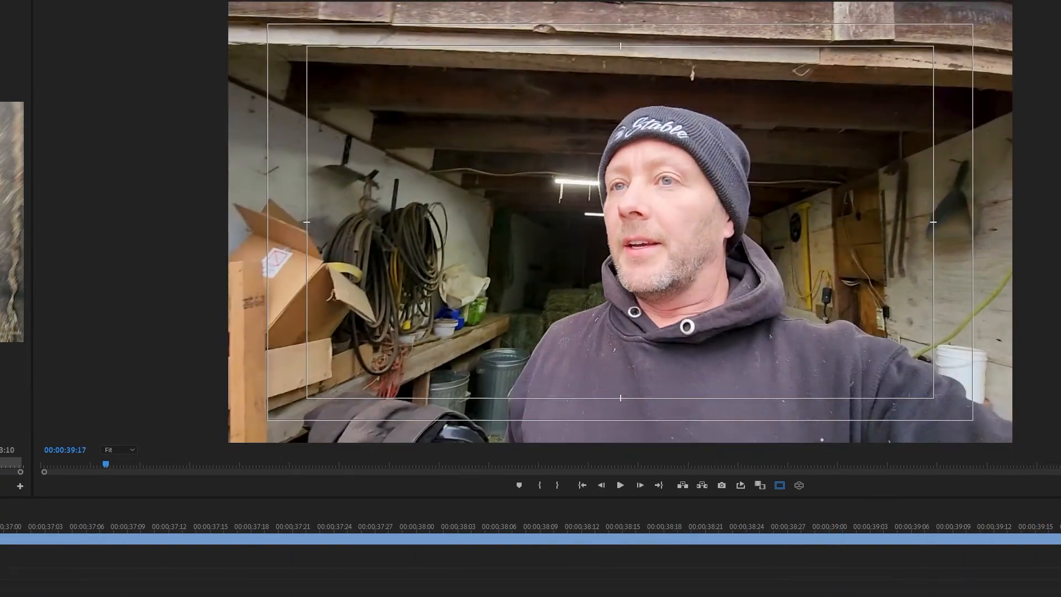
# Step: Move back and forth through the second clip's upward camera move, ending at 00:00:38:08, to inspect how the motion continues
pyautogui.press('\\')
pyautogui.press('Left')
pyautogui.press('Left')
pyautogui.press('Left')
pyautogui.press('Left')
pyautogui.press('Left')
pyautogui.press('Left')
pyautogui.press('Left')
pyautogui.press('Left')
pyautogui.press('Left')
pyautogui.press('Left')
pyautogui.press('Left')
pyautogui.press('Left')
pyautogui.press('Left')
pyautogui.press('Left')
pyautogui.press('Left')
pyautogui.press('Left')
pyautogui.press('Left')
pyautogui.press('Left')
pyautogui.press('Left')
pyautogui.press('Left')
pyautogui.press('\\')
pyautogui.press('Right')
pyautogui.press('Right')
pyautogui.press('Right')
pyautogui.press('Right')
pyautogui.press('Right')
pyautogui.press('Right')
pyautogui.press('Right')
pyautogui.press('Right')
pyautogui.press('Right')
pyautogui.press('Right')
pyautogui.press('Right')
pyautogui.press('Right')
pyautogui.press('Right')
pyautogui.press('Right')
pyautogui.press('Right')
pyautogui.press('Right')
pyautogui.press('Right')
pyautogui.press('Right')
pyautogui.press('Right')
pyautogui.press('Right')
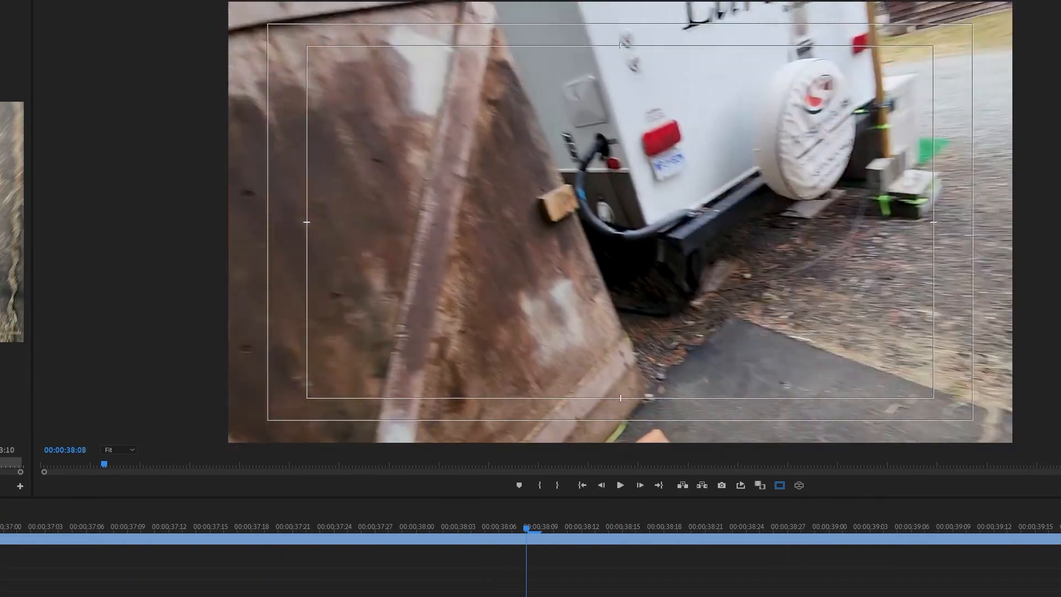
# Step: Continue forward from 00:00:38:08 to 00:00:40:12 to view the end of the camera move in the second clip
pyautogui.press('-')
pyautogui.press('-')
pyautogui.press('-')
pyautogui.press('-')
pyautogui.press('Right')
pyautogui.press('Right')
pyautogui.press('Right')
pyautogui.press('Right')
pyautogui.press('Right')
pyautogui.press('Right')
pyautogui.press('Right')
pyautogui.press('Right')
pyautogui.press('Right')
pyautogui.press('Right')
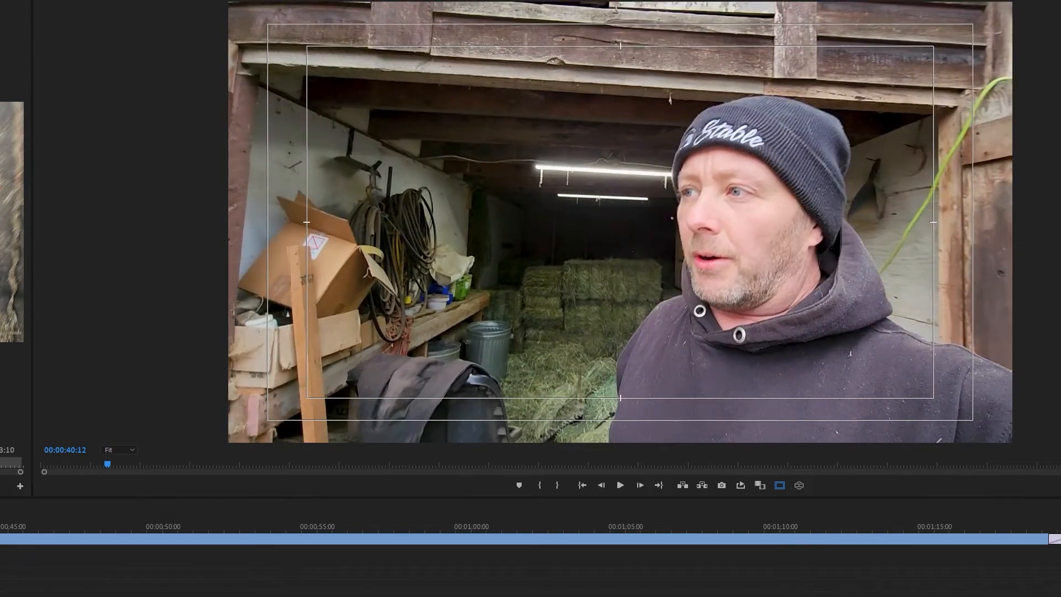
# Step: Step back from 00:00:40:12 to 00:00:39:26 to review the framing of the person after the camera move
pyautogui.press('Left')
pyautogui.press('Left')
pyautogui.press('Left')
pyautogui.press('Left')
pyautogui.press('Left')
pyautogui.press('Left')
pyautogui.press('Left')
pyautogui.press('Left')
pyautogui.press('Left')
pyautogui.press('Left')
pyautogui.press('Left')
pyautogui.press('Left')
pyautogui.press('Left')
pyautogui.press('Left')
pyautogui.press('Left')
pyautogui.press('Left')
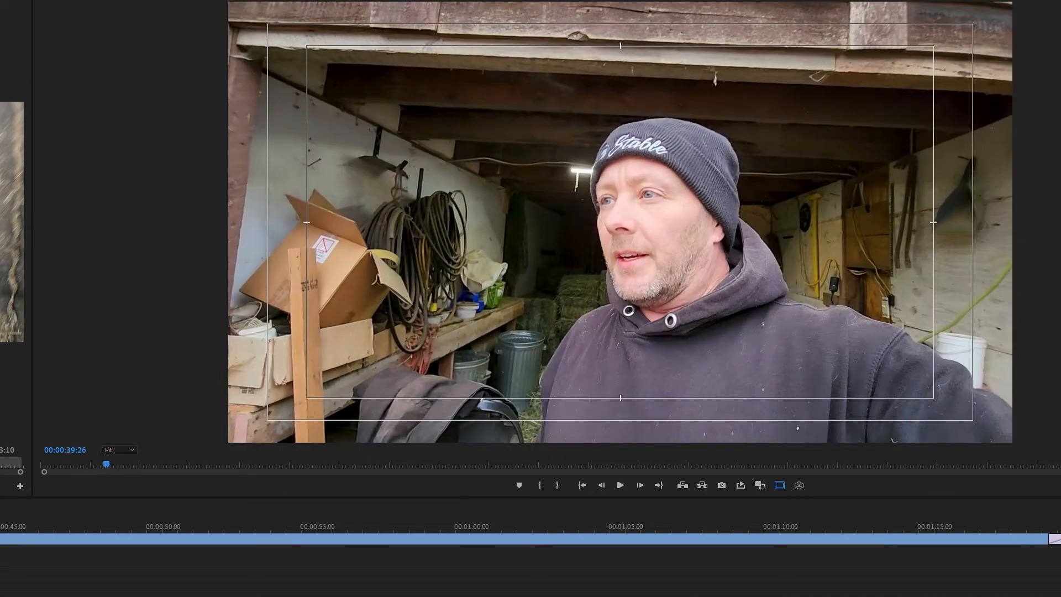
# Step: Return the playhead to 00:00:36:17, one frame before the keyframes at the transition, for a close look at the cut
pyautogui.press('Up')
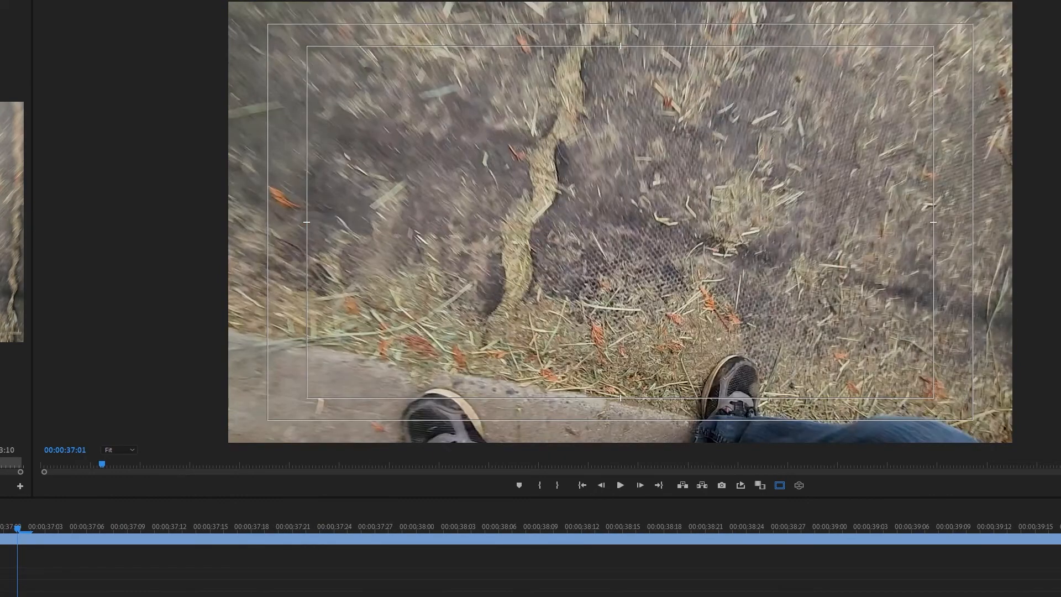
pyautogui.press('=')
pyautogui.press('=')
pyautogui.press('=')
pyautogui.hotkey('shift', 'Left')
pyautogui.hotkey('shift', 'Left')
pyautogui.hotkey('shift', 'Left')
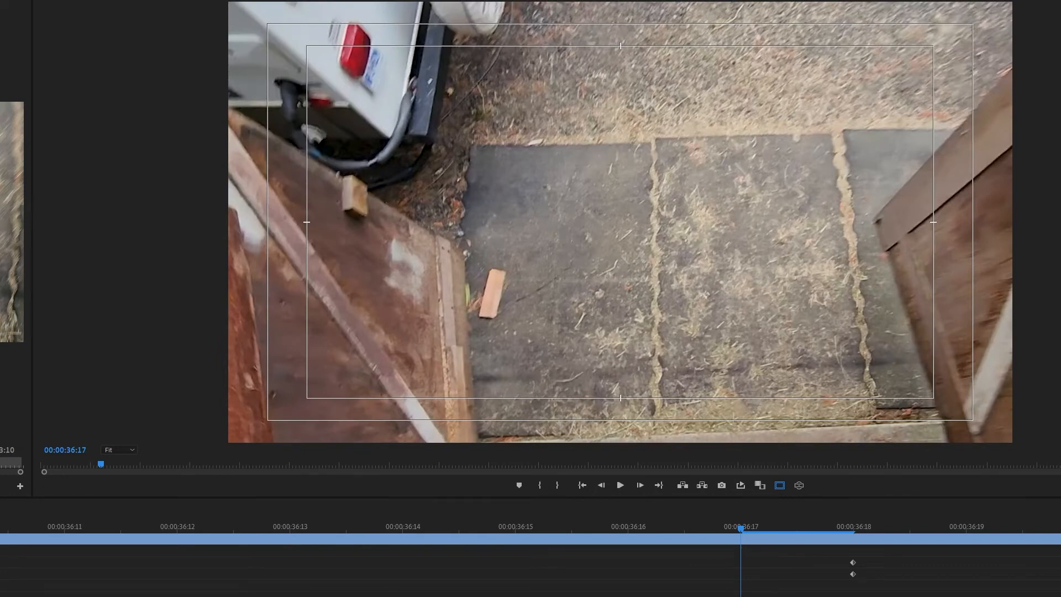
# Step: Step forward frame by frame from 00:00:36:17 to 00:00:36:25 to examine the blurred ground movement across the cut
pyautogui.press('Right')
pyautogui.press('Right')
pyautogui.press('Right')
pyautogui.press('Right')
pyautogui.press('Right')
pyautogui.press('Right')
pyautogui.press('Right')
pyautogui.press('Right')
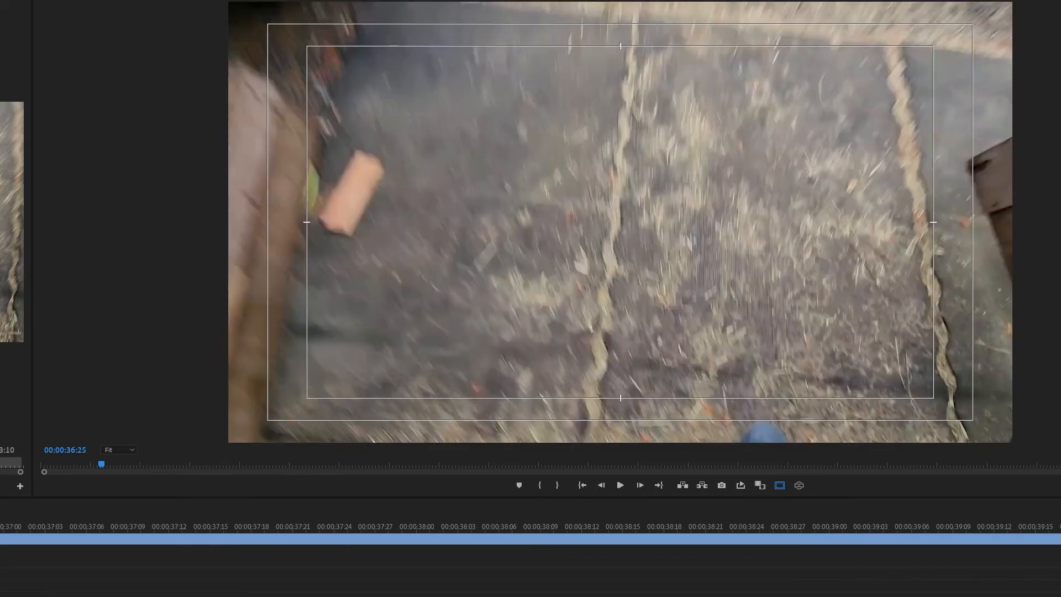
# Step: Step back frame by frame from 00:00:36:25 to the keyframes at 00:00:36:18
pyautogui.press('Left')
pyautogui.press('Left')
pyautogui.press('Left')
pyautogui.press('Left')
pyautogui.press('Left')
pyautogui.press('Left')
pyautogui.press('Left')
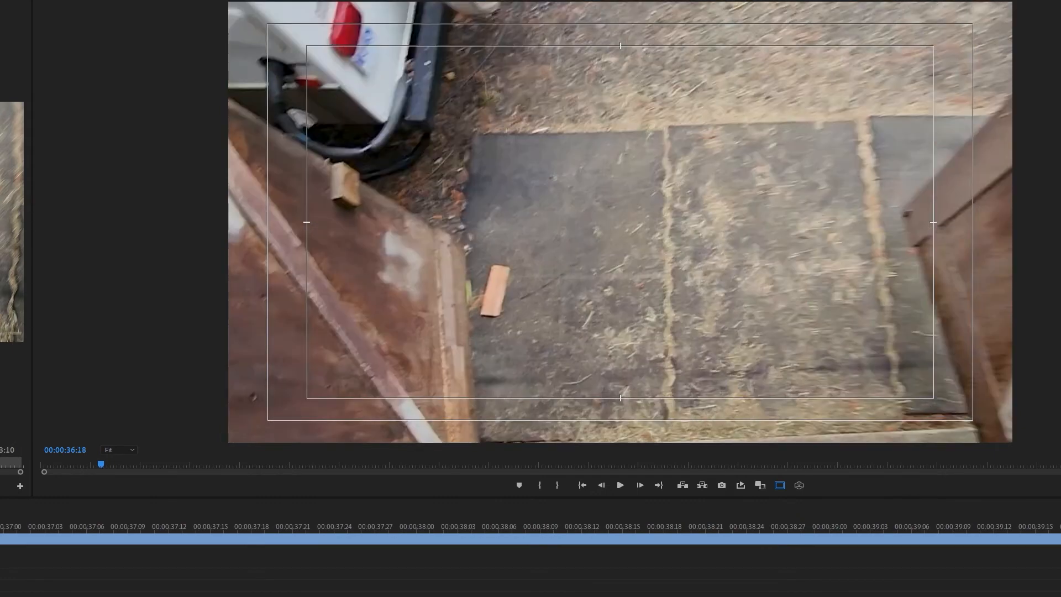
# Step: Compare the frames around the keyframes at 00:00:36:18, stopping on 00:00:36:19, to check how the two shots line up
pyautogui.hotkey('shift', '3')
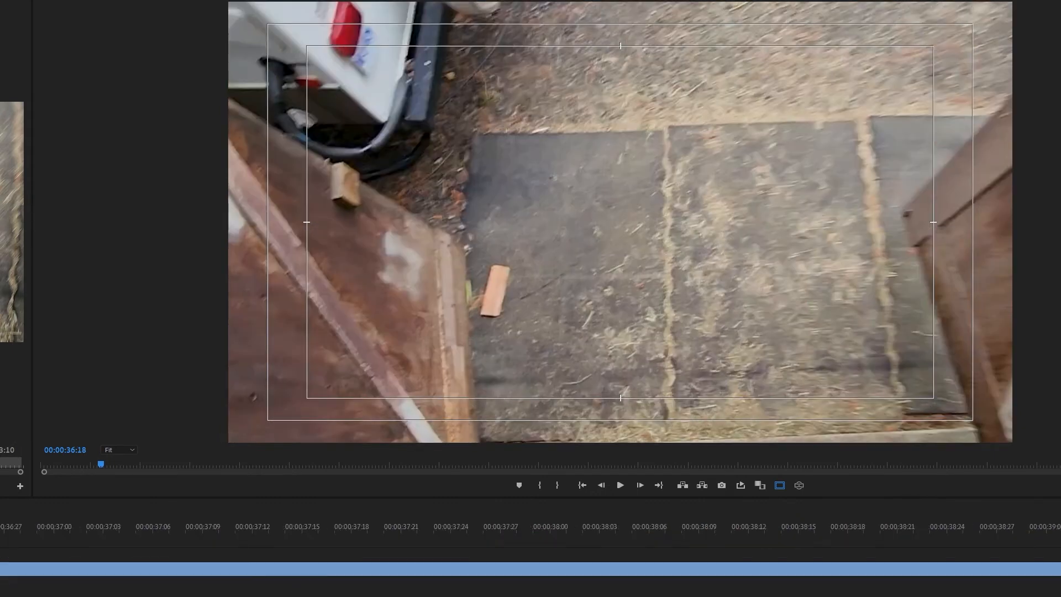
pyautogui.write('+1')
pyautogui.press('Return')
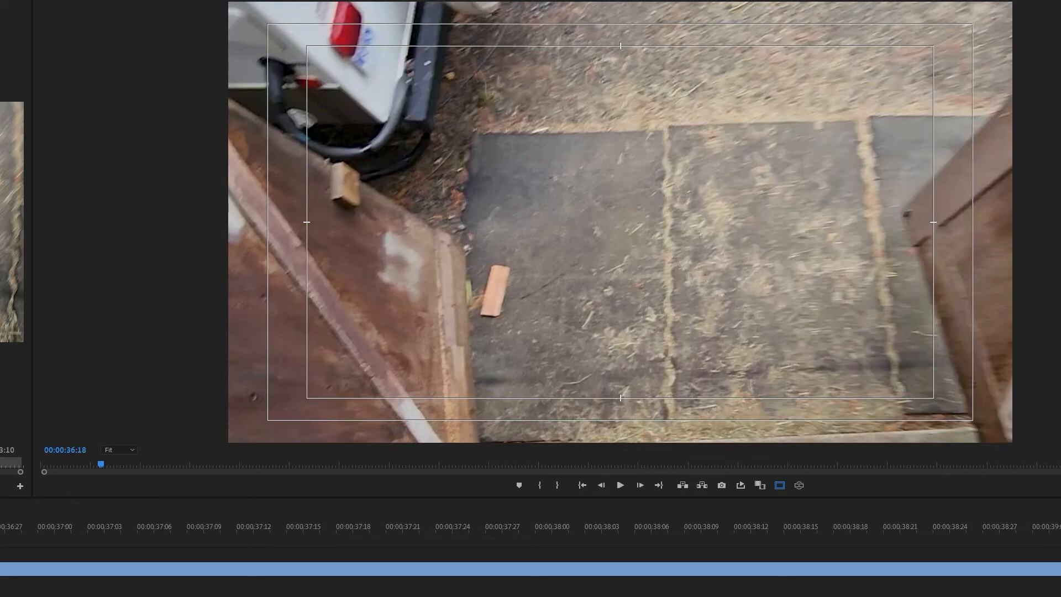
pyautogui.press('Left')
pyautogui.press('Left')
pyautogui.hotkey('shift', '5')
pyautogui.press('Right')
pyautogui.press('Right')
pyautogui.press('Right')
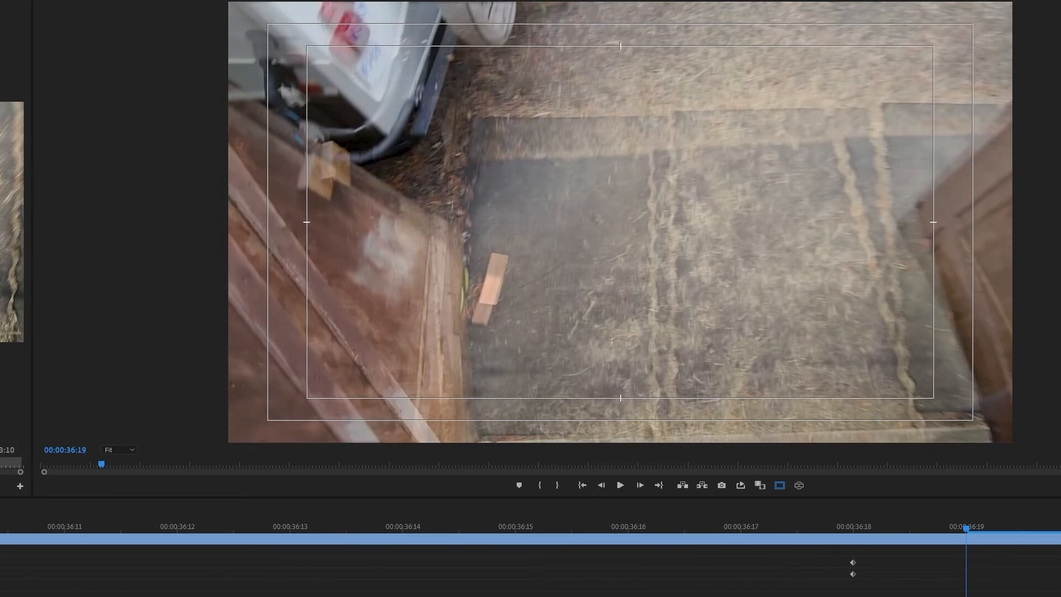
pyautogui.press('Right')
pyautogui.press('Left')
pyautogui.hotkey('shift', '3')
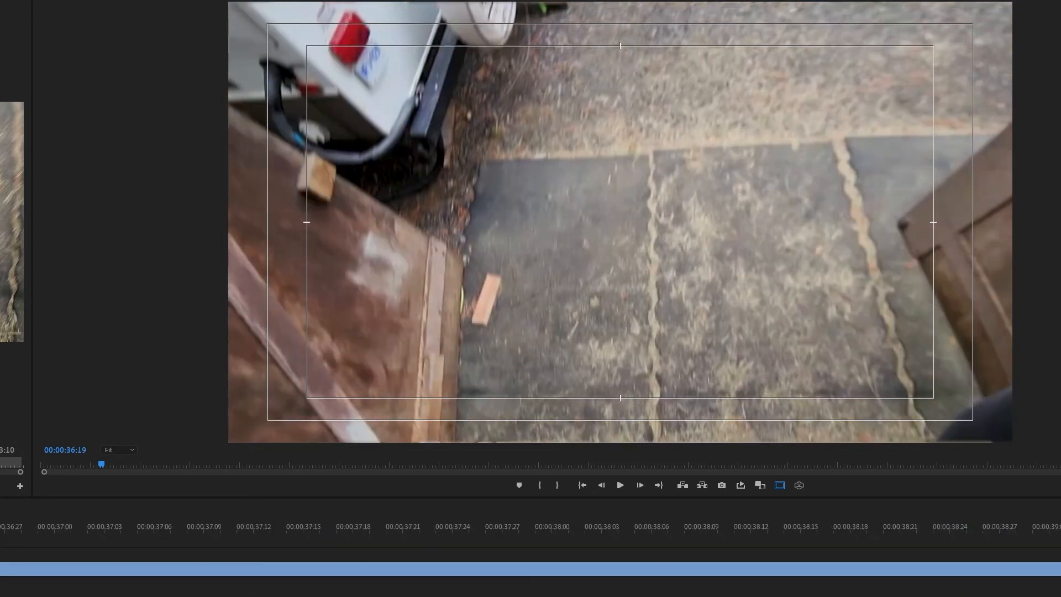
# Step: Step forward frame by frame from the keyframes at 00:00:36:18 to 00:00:37:00 to examine the camera movement after the cut
pyautogui.press('Left')
pyautogui.hotkey('shift', '5')
pyautogui.press('Right')
pyautogui.press('Right')
pyautogui.press('Right')
pyautogui.press('Right')
pyautogui.press('Right')
pyautogui.press('Right')
pyautogui.press('Right')
pyautogui.press('Right')
pyautogui.press('Right')
pyautogui.press('Right')
pyautogui.press('Right')
pyautogui.press('Right')
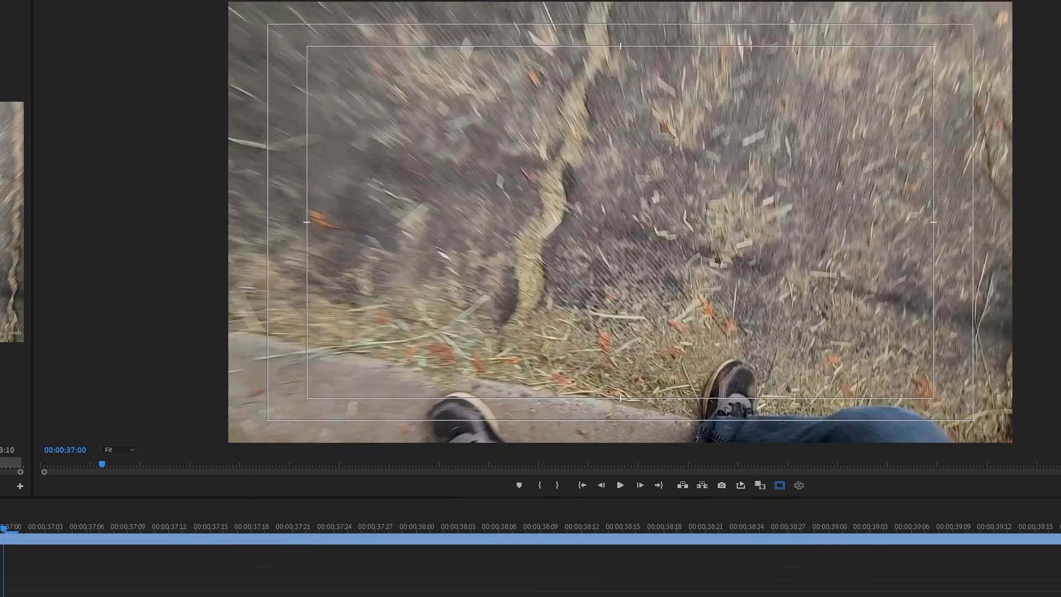
# Step: Step back nine frames from 00:00:37:00 toward the cut to examine the ground movement in reverse
pyautogui.press('Left')
pyautogui.press('Left')
pyautogui.press('Left')
pyautogui.press('Left')
pyautogui.press('Left')
pyautogui.press('Left')
pyautogui.press('Left')
pyautogui.press('Left')
pyautogui.press('Left')
# Step: Step forward nine frames to 00:00:37:00 to recheck how the downward camera movement continues in the second shot
pyautogui.press('Right')
pyautogui.press('Right')
pyautogui.press('Right')
pyautogui.press('Right')
pyautogui.press('Right')
pyautogui.press('Right')
pyautogui.press('Right')
pyautogui.press('Right')
pyautogui.press('Right')
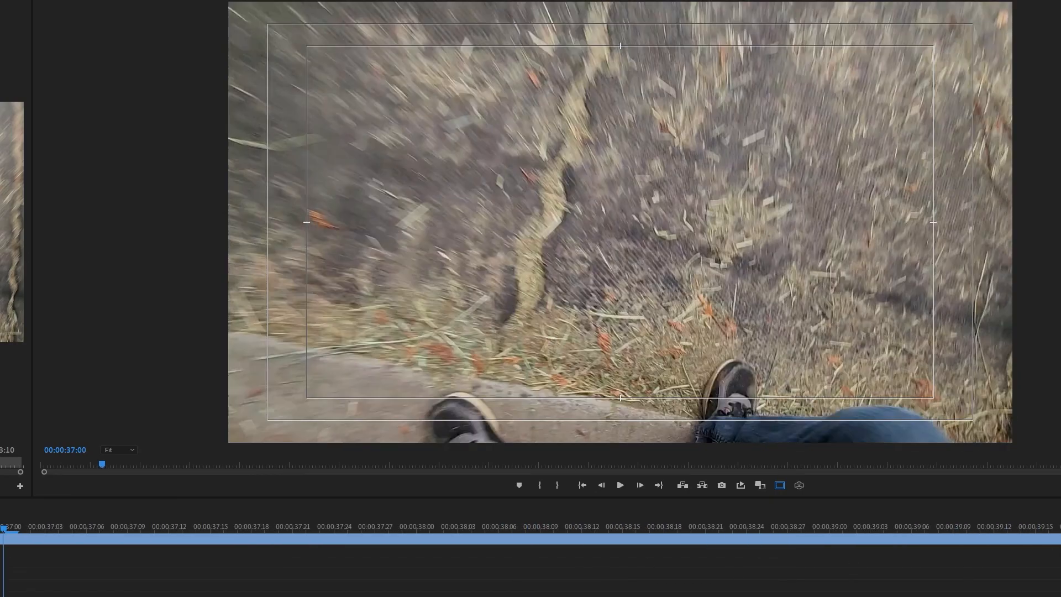